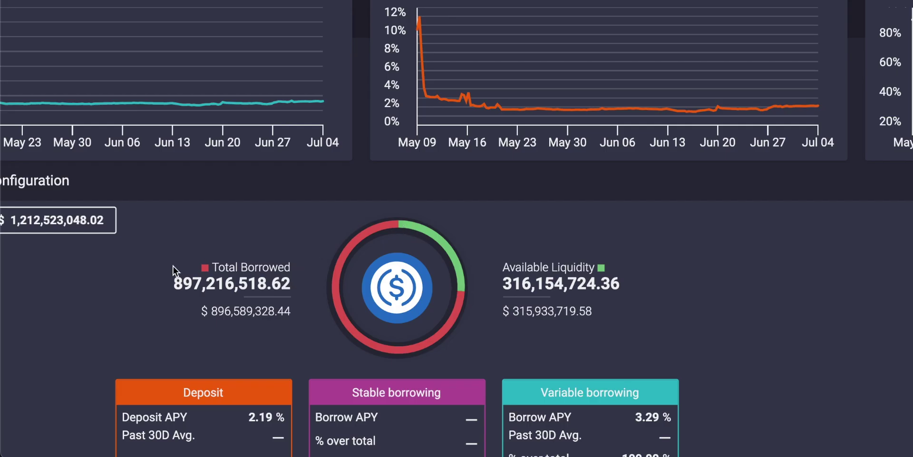
Highlight the Total Borrowed figure and the 3.29 % variable borrow APY on the USDC reserve page
double_click(283, 282)
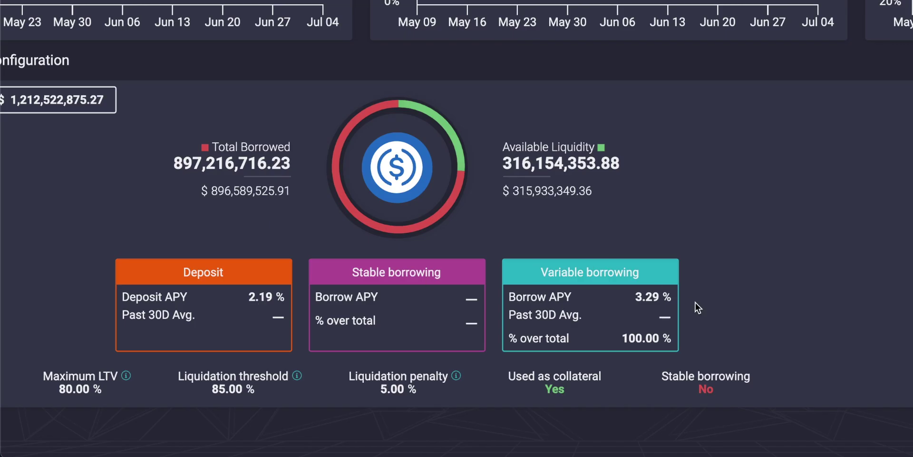
left_click_drag(636, 297, 673, 297)
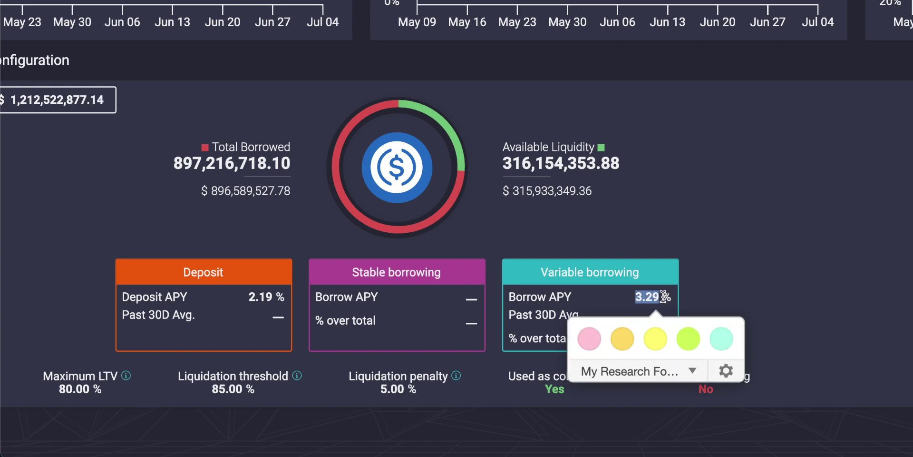
left_click(662, 301)
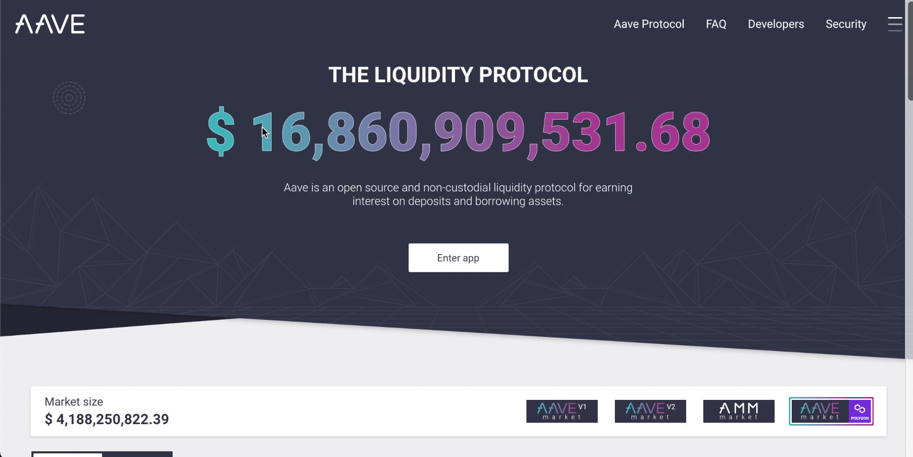
Highlight the total liquidity counter, then scroll through the Polygon market's deposit and borrow rates
left_click_drag(262, 127, 706, 125)
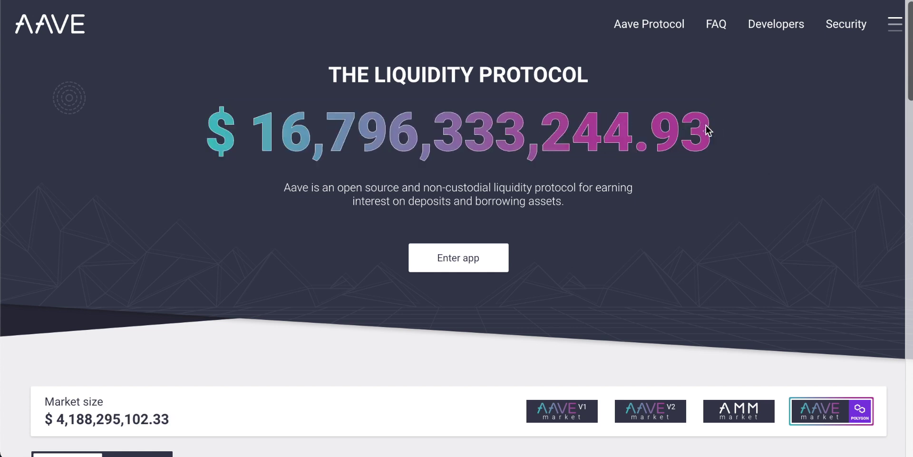
scroll(491, 240, "down", 4)
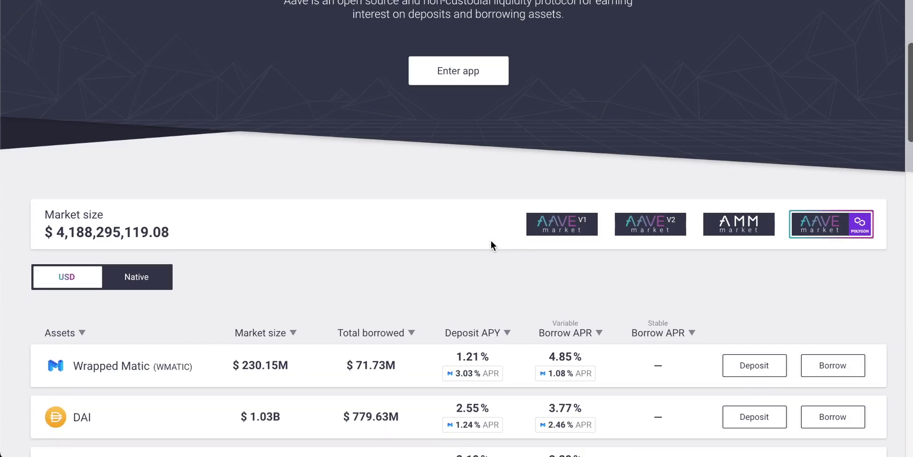
scroll(490, 239, "down", 1)
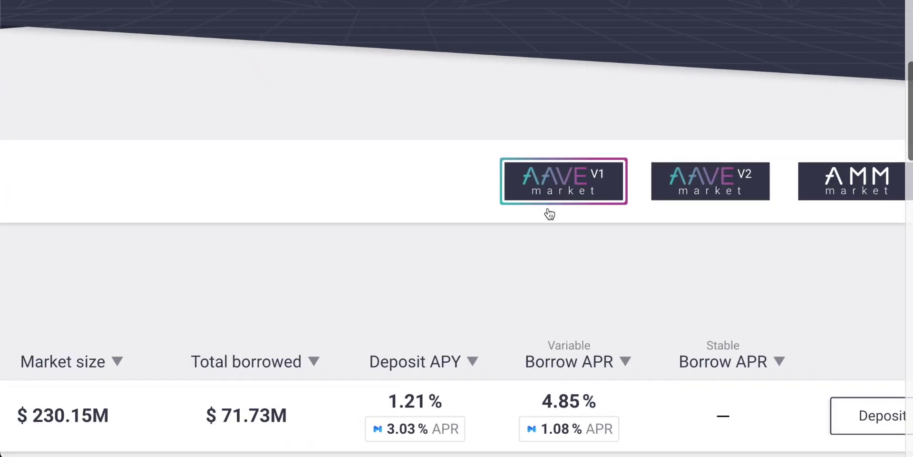
scroll(537, 231, "right", 3)
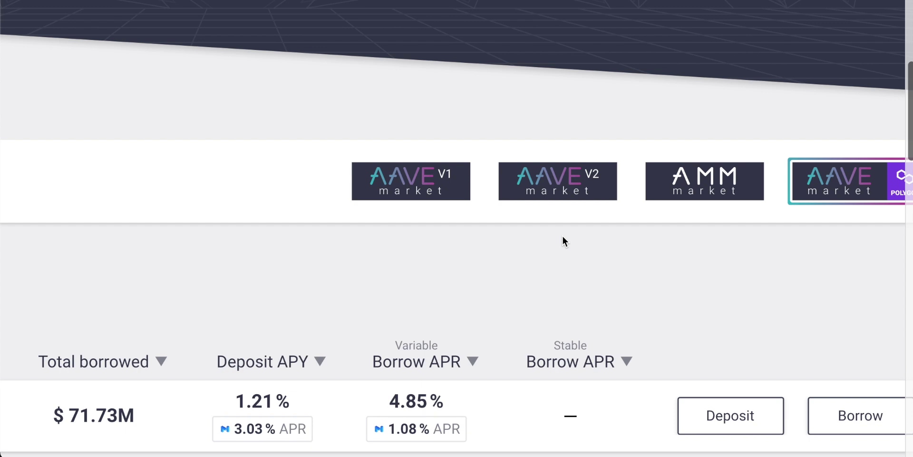
scroll(563, 242, "right", 2)
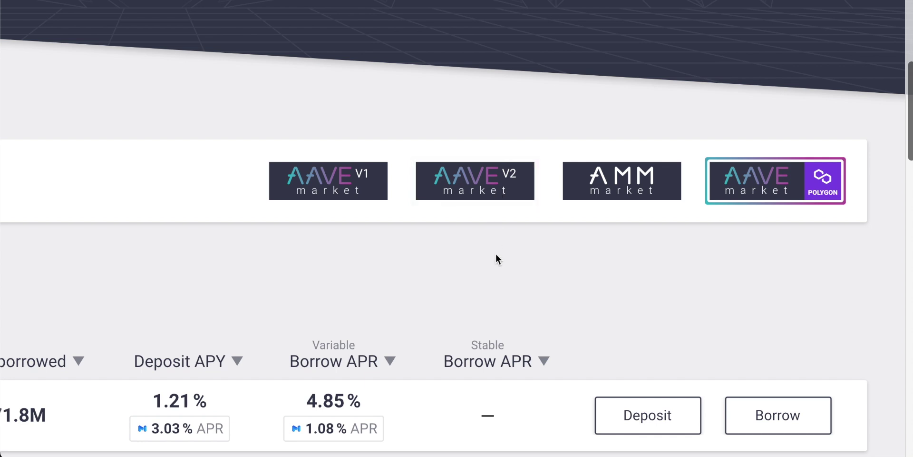
scroll(496, 257, "left", 2)
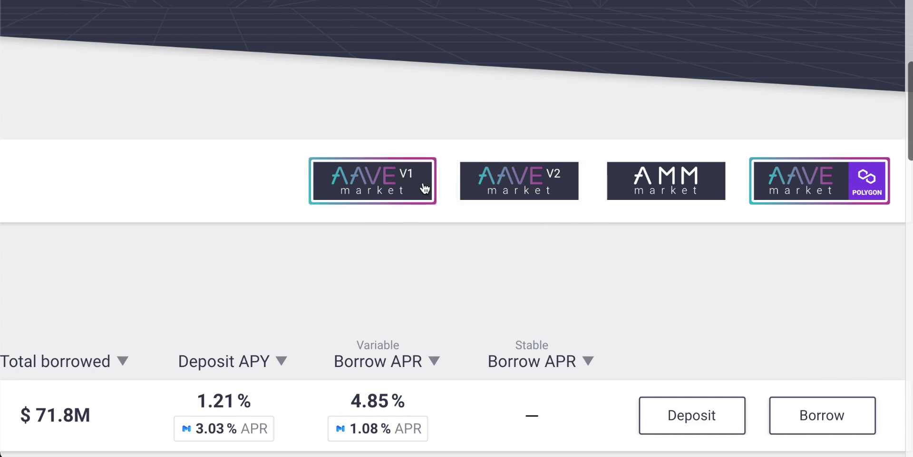
scroll(527, 227, "right", 2)
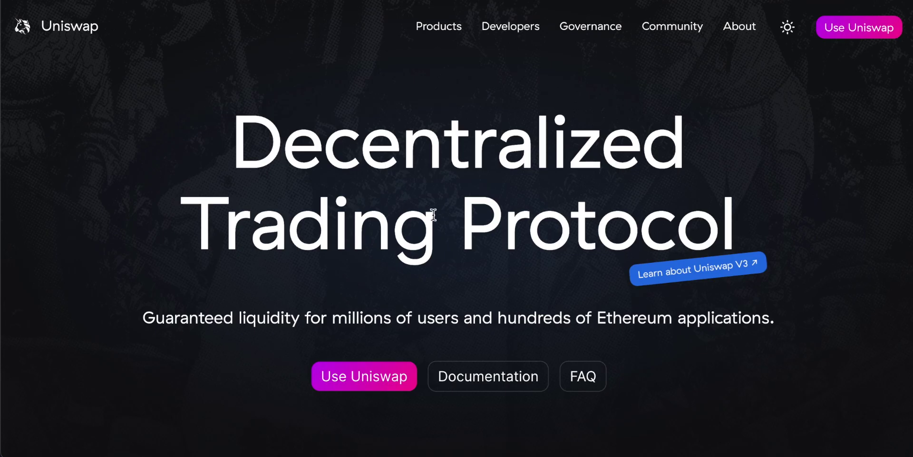
Scroll the Polygon market table showing 1.21 % deposit APY and 4.85 % variable borrow APR
scroll(430, 217, "down", 2)
scroll(430, 218, "up", 2)
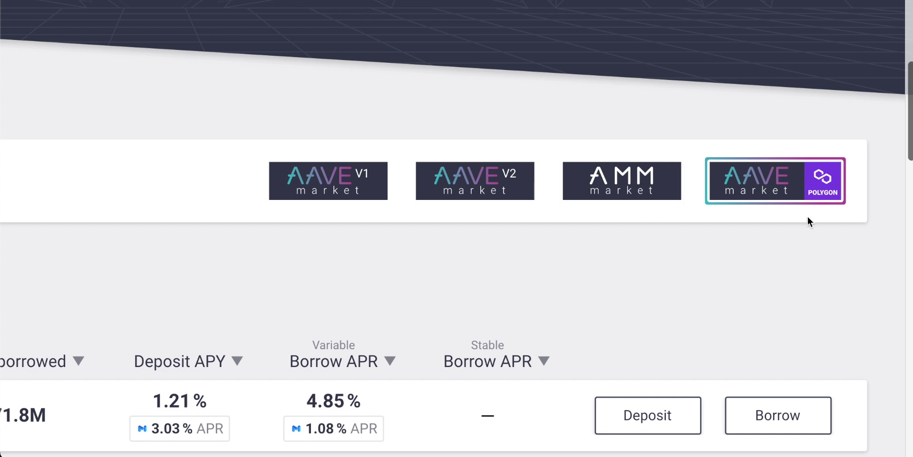
Zoom the page in once, then out twice so the $4.19 billion total and USD Coin row fit
key("ctrl+plus")
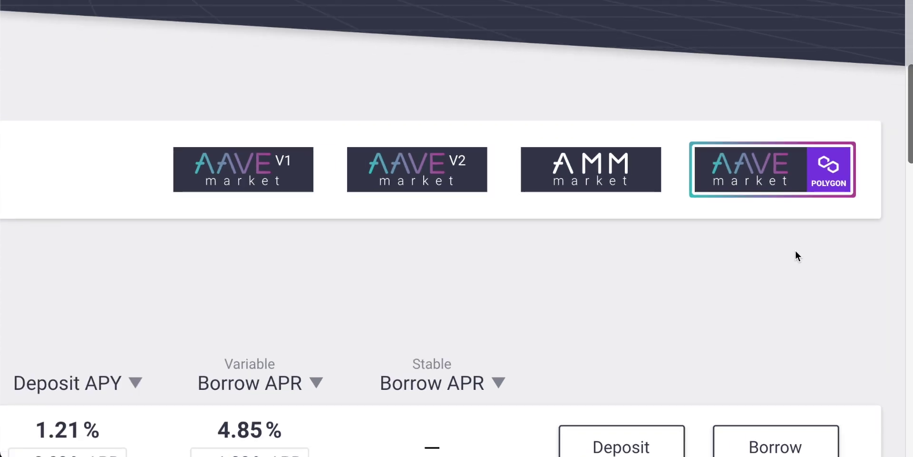
scroll(797, 256, "up", 1)
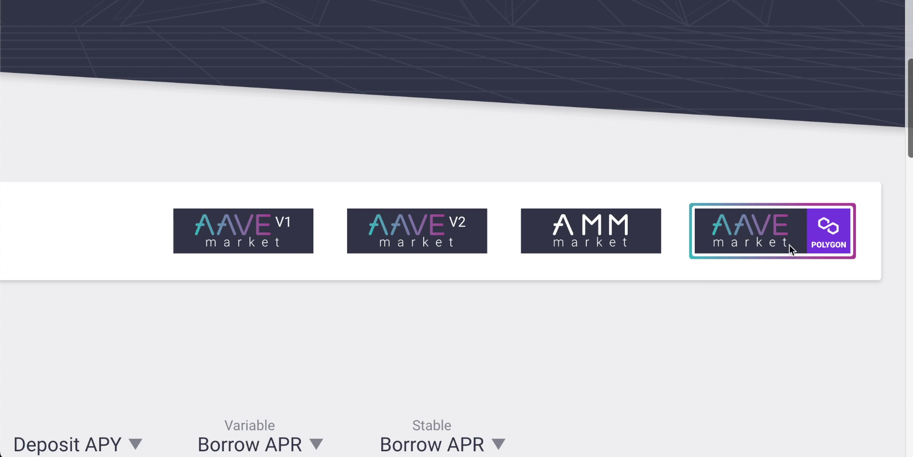
key("ctrl+minus")
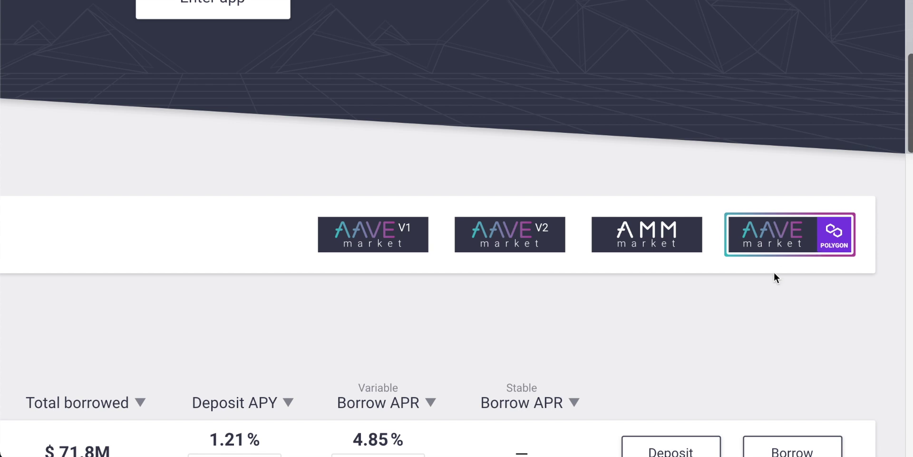
key("ctrl+minus")
key("ctrl+minus")
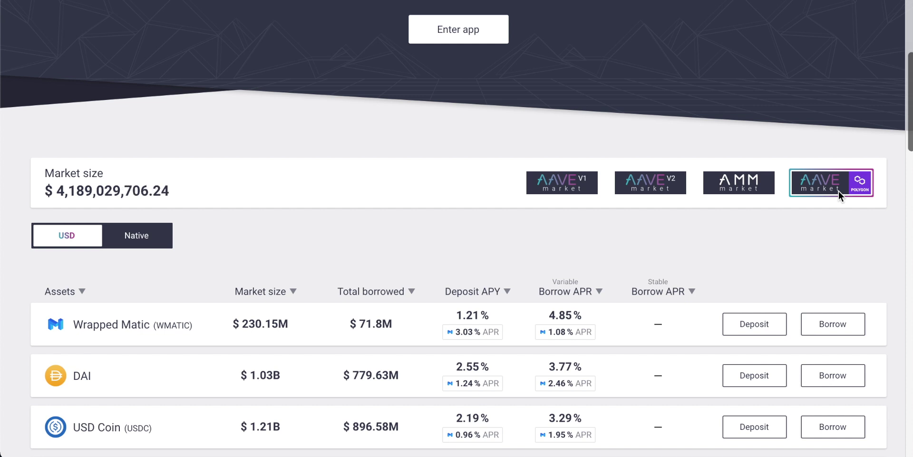
scroll(838, 190, "down", 4)
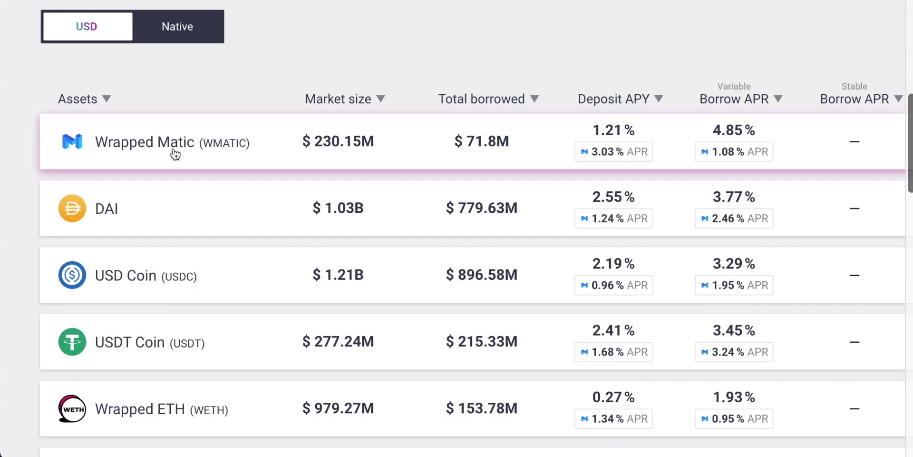
scroll(261, 142, "up", 2)
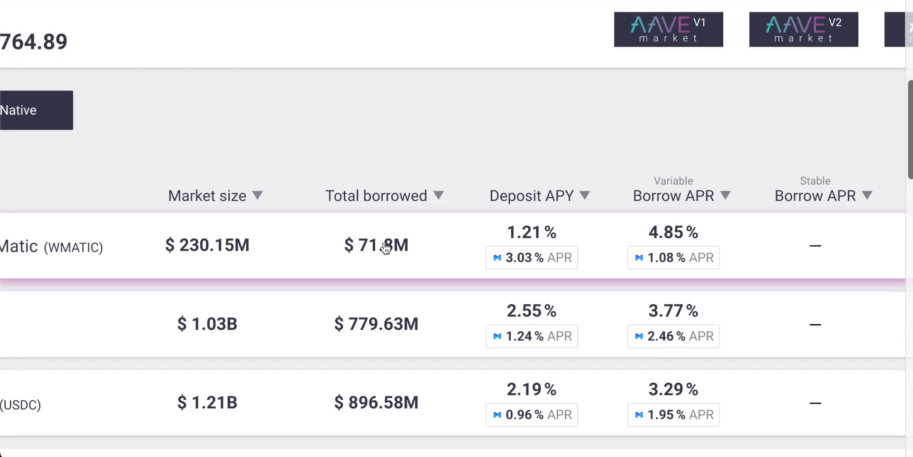
scroll(385, 247, "right", 3)
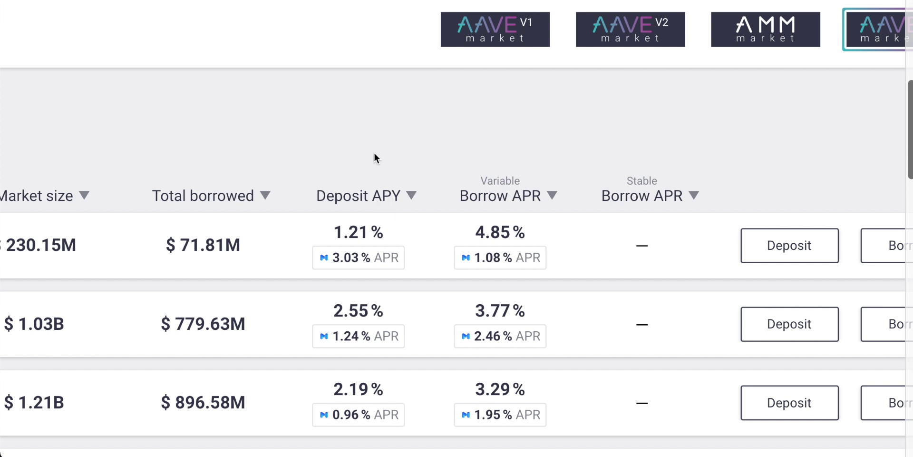
scroll(374, 153, "left", 2)
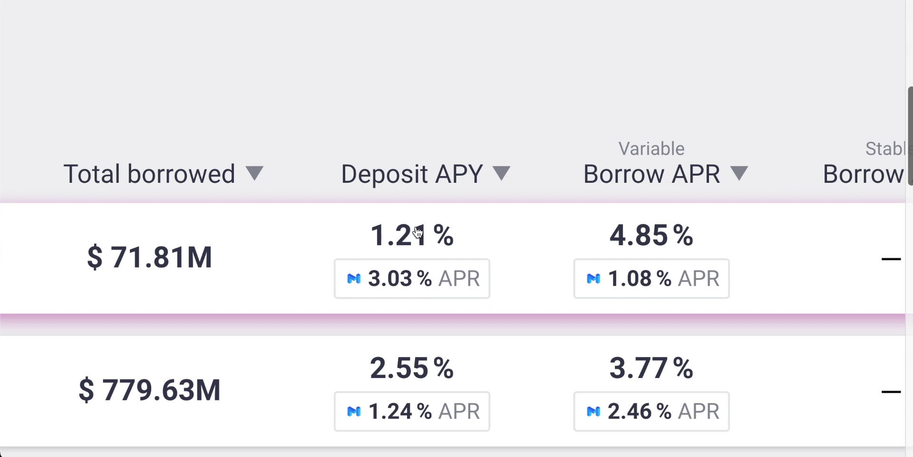
key("ctrl+0")
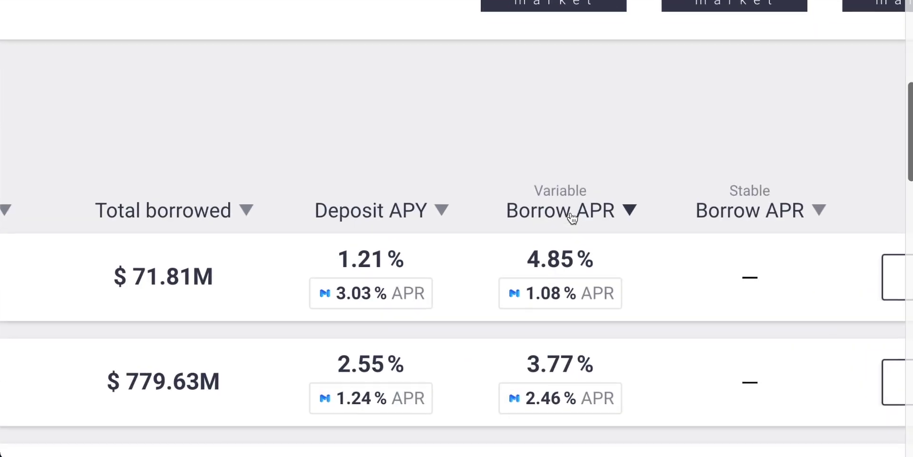
scroll(573, 217, "down", 1)
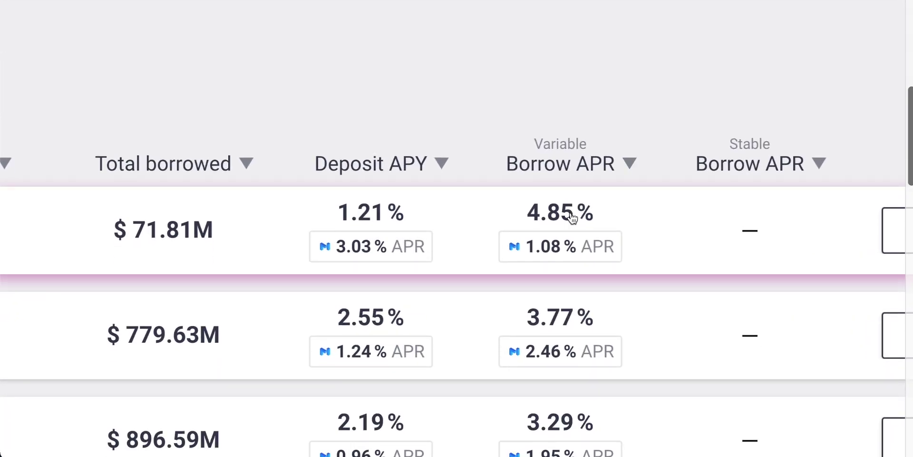
scroll(557, 207, "down", 1)
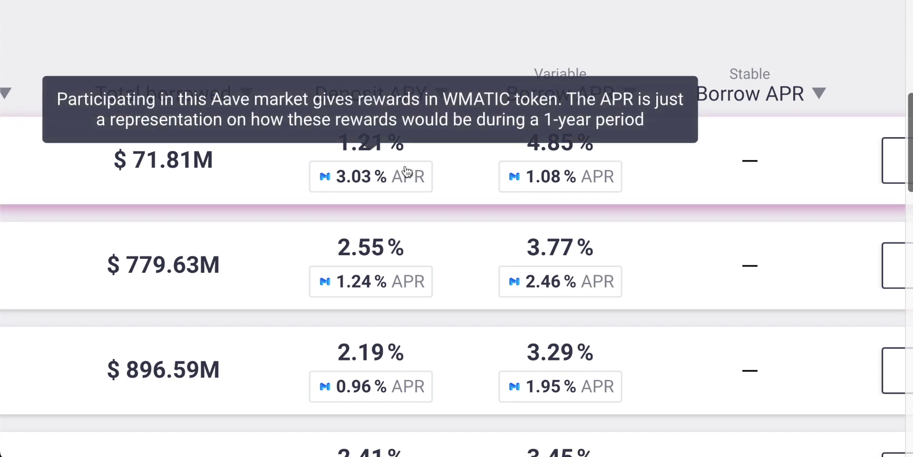
mouse_move(368, 191)
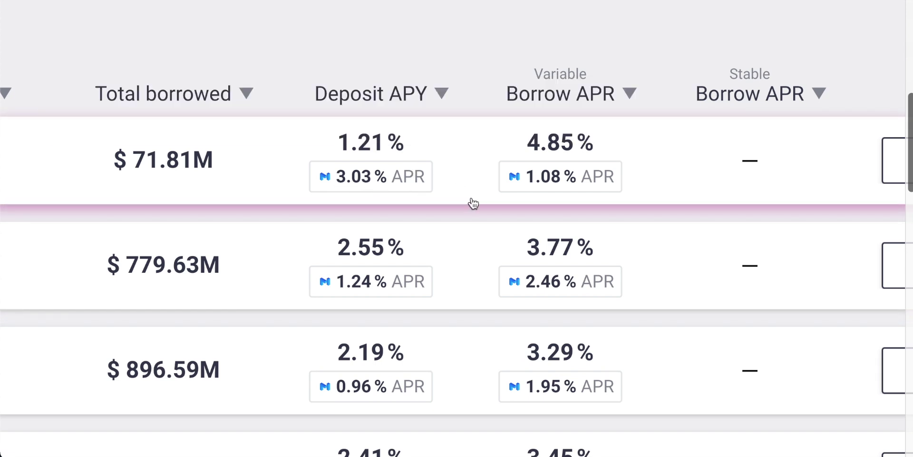
key("ctrl+0")
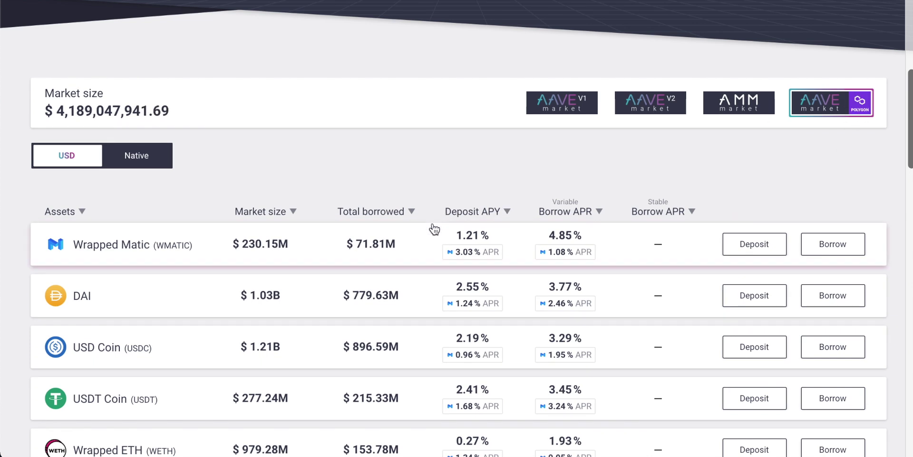
Scroll through the Polygon market rates and back up to the top of the page
scroll(433, 202, "up", 5)
scroll(434, 200, "down", 2)
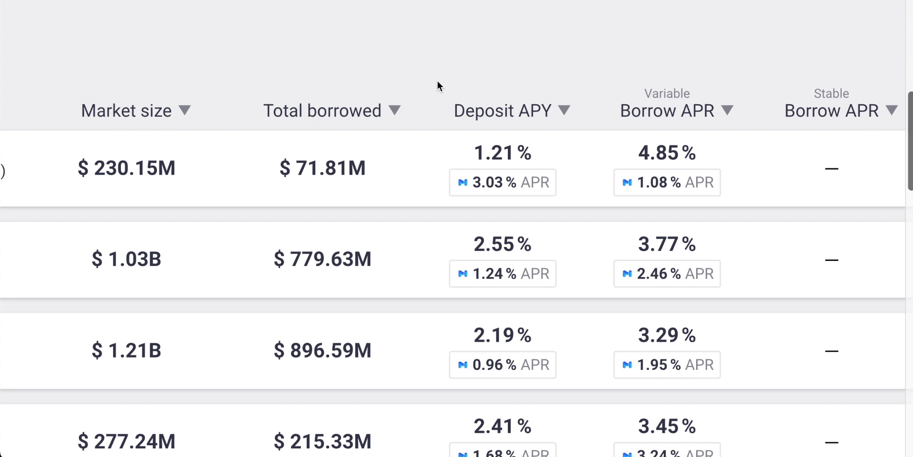
scroll(437, 82, "down", 5)
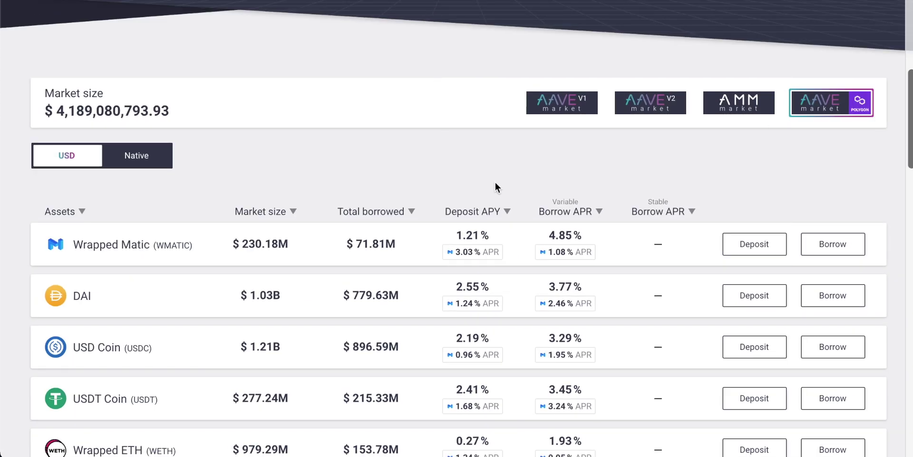
scroll(432, 261, "down", 2)
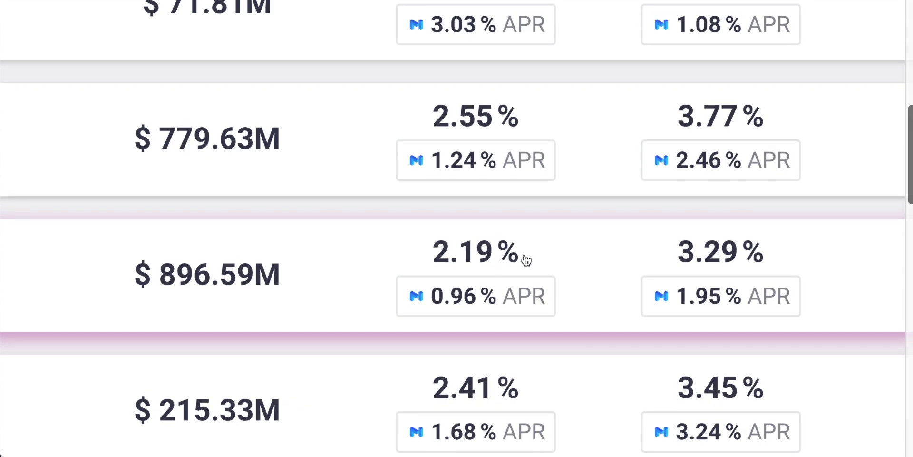
scroll(388, 246, "down", 1)
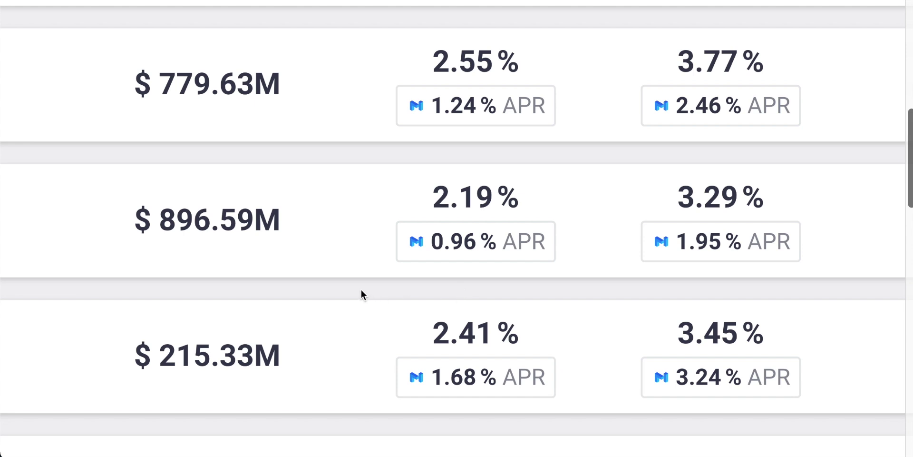
scroll(360, 291, "down", 2)
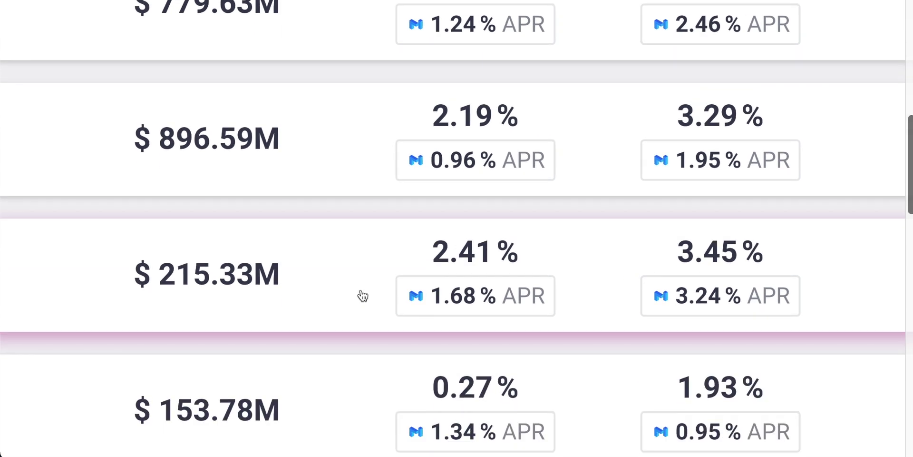
scroll(361, 291, "up", 2)
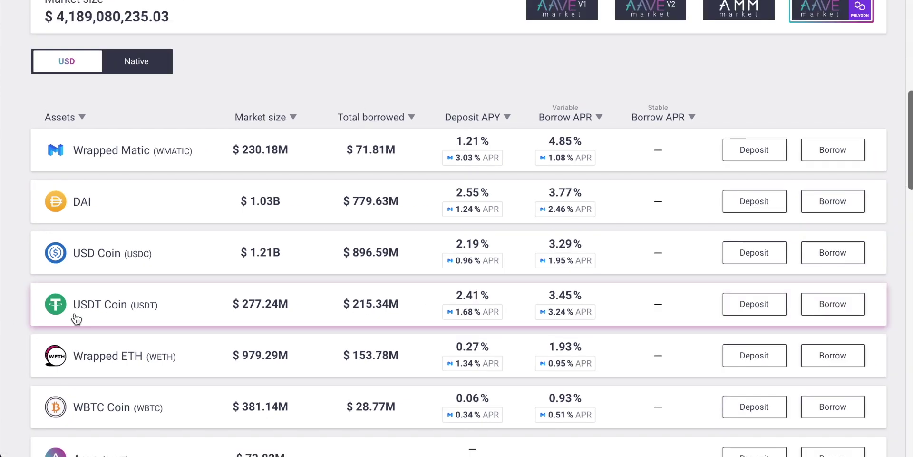
scroll(335, 291, "up", 3)
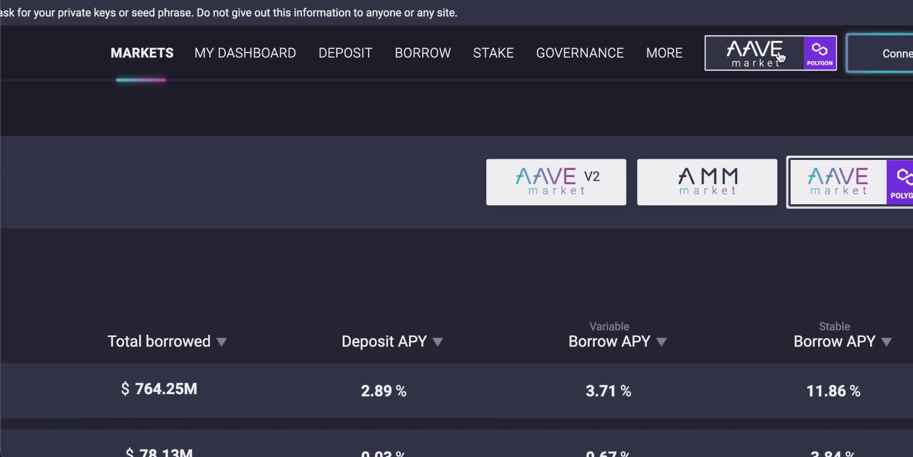
Switch the markets view to AAVE Polygon and begin connecting a wallet
left_click(781, 57)
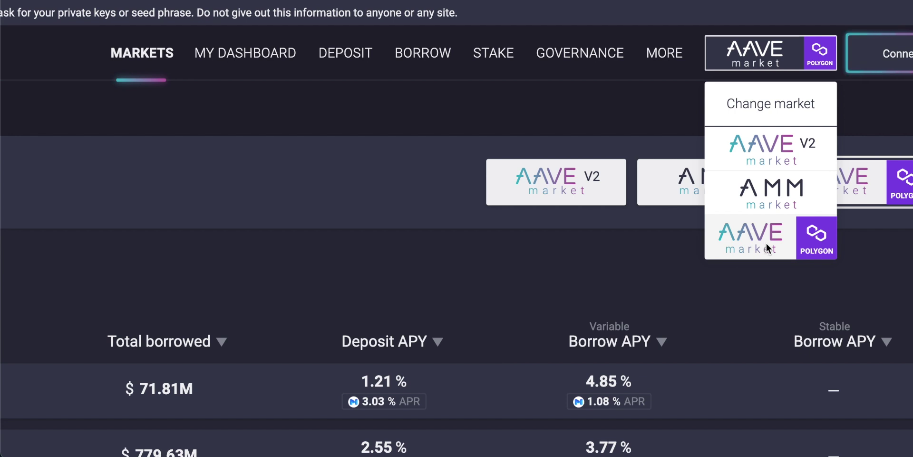
left_click(803, 226)
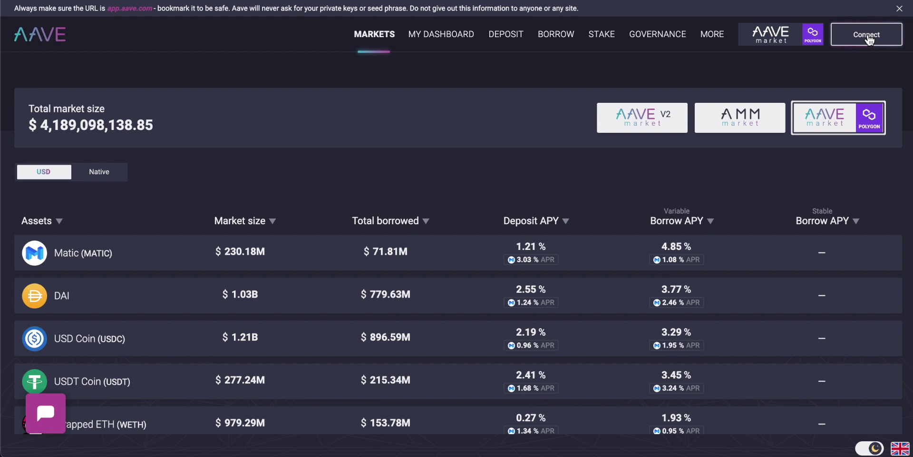
left_click(869, 38)
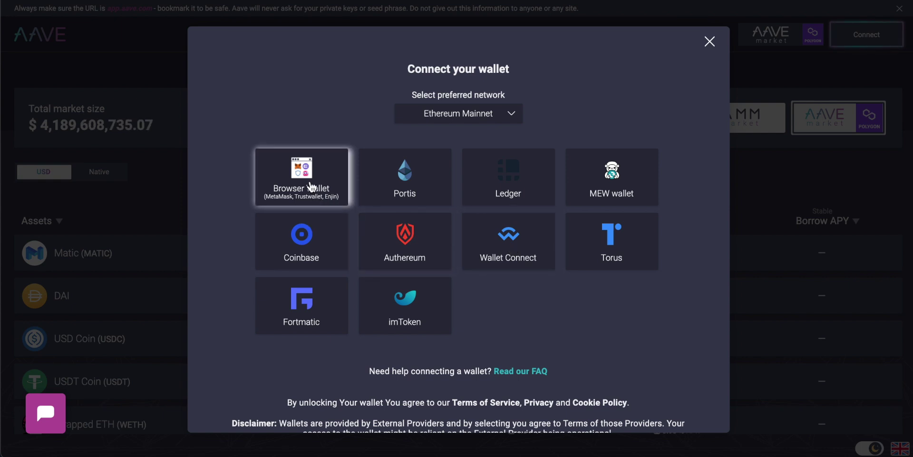
Connect using the Browser Wallet option so Aave links to the Polygon account
left_click(310, 183)
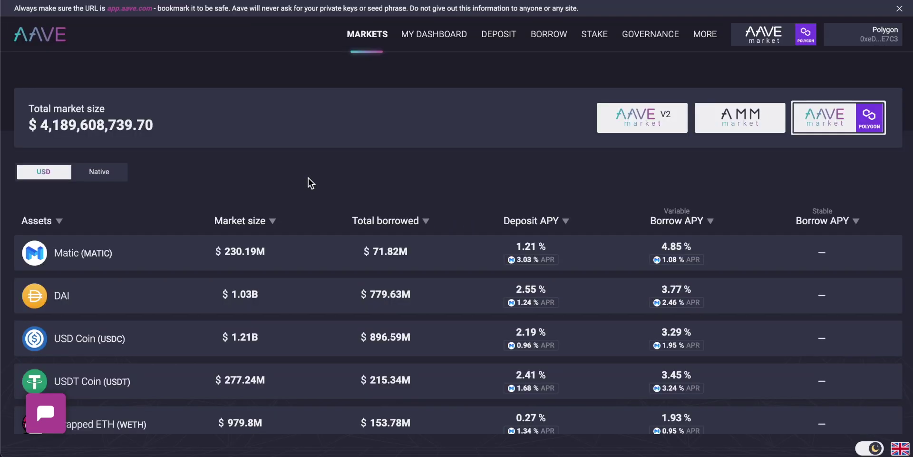
Open the MetaMask extension and keep the wallet on Matic Mainnet
left_click(813, 0)
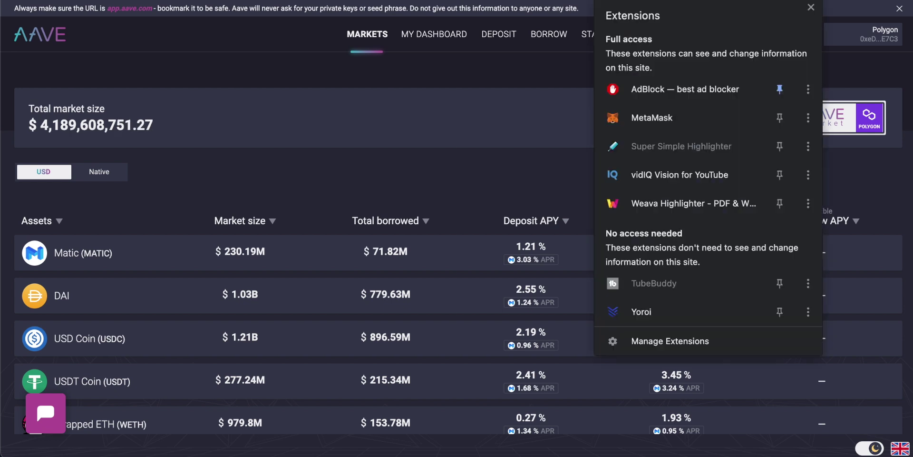
left_click(656, 120)
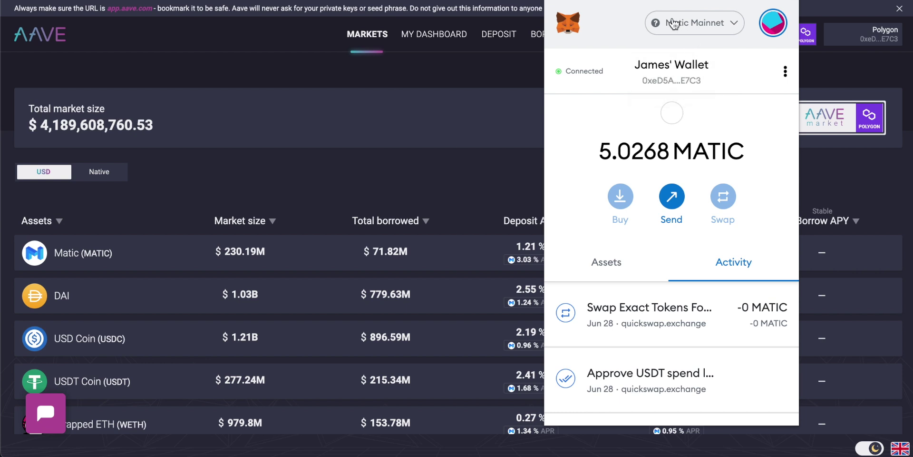
left_click(728, 22)
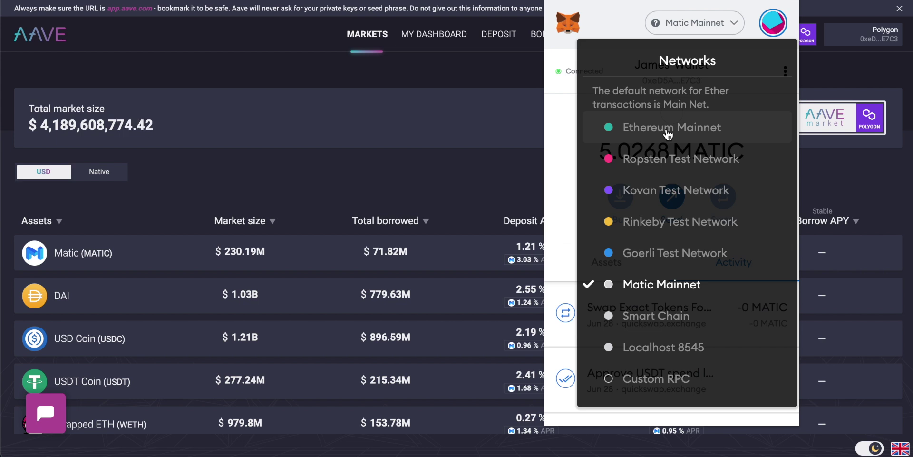
left_click(656, 290)
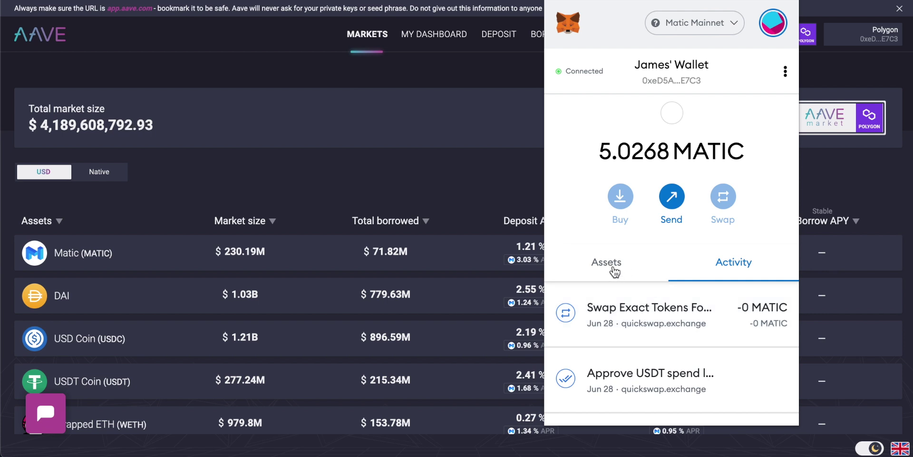
Review the wallet's assets, 5.0268 MATIC and 0 USDT, then close MetaMask
left_click(614, 269)
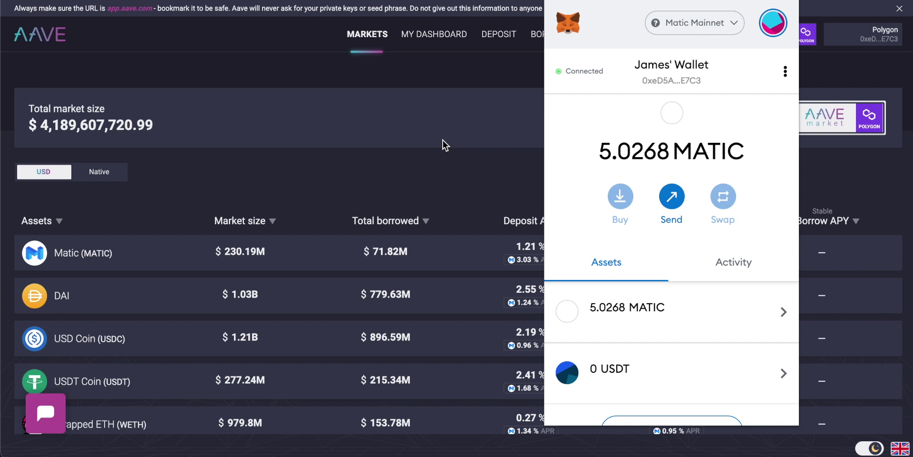
scroll(617, 157, "down", 2)
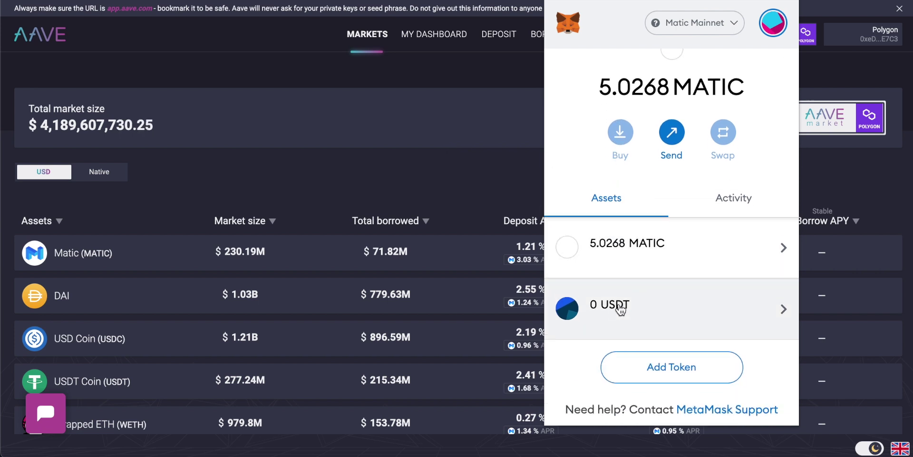
scroll(620, 310, "up", 2)
scroll(621, 310, "down", 2)
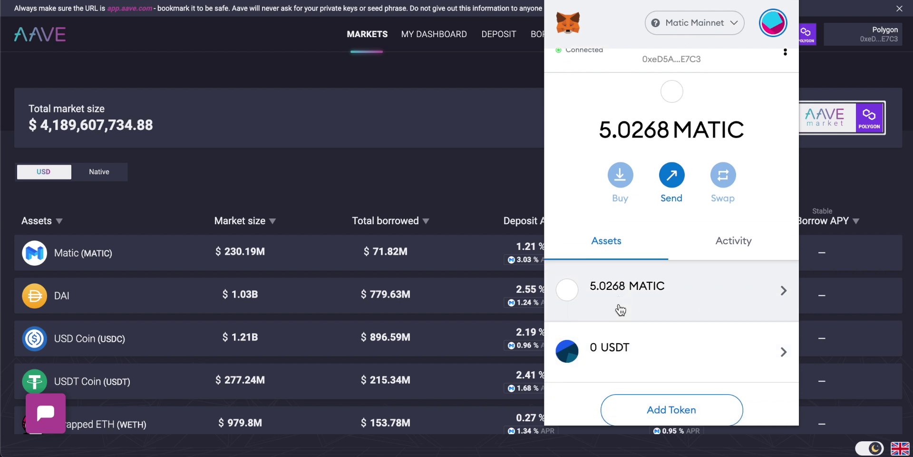
scroll(620, 310, "up", 2)
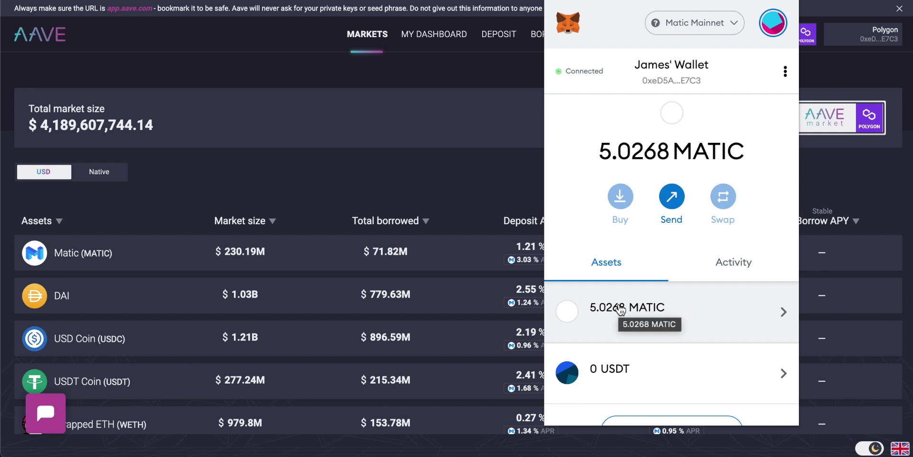
left_click(491, 165)
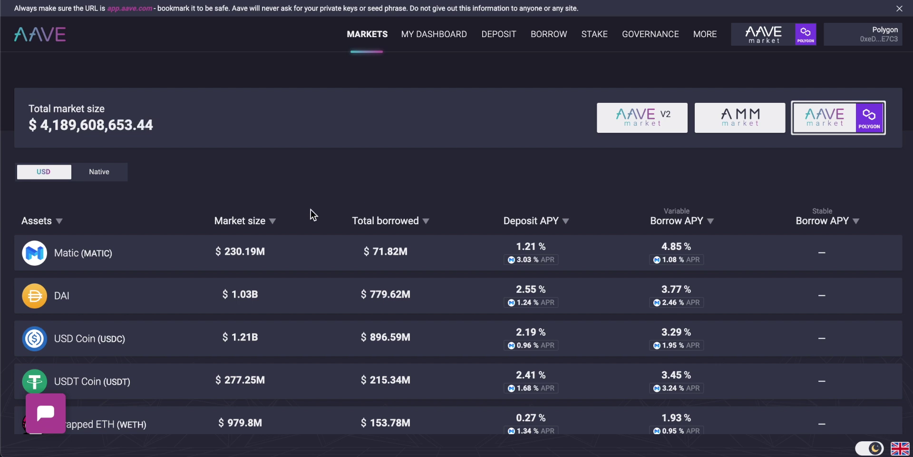
Scroll through the Polygon asset table's deposit and borrow rates
scroll(152, 316, "down", 2)
scroll(153, 316, "up", 1)
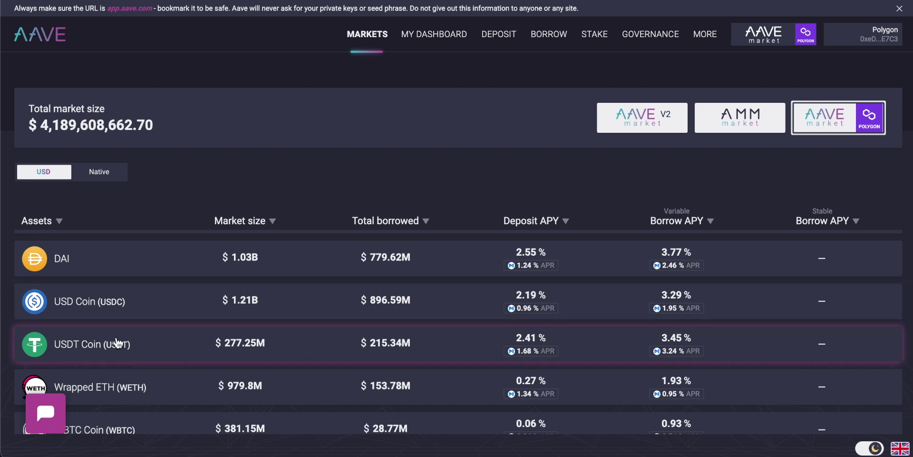
scroll(121, 342, "down", 2)
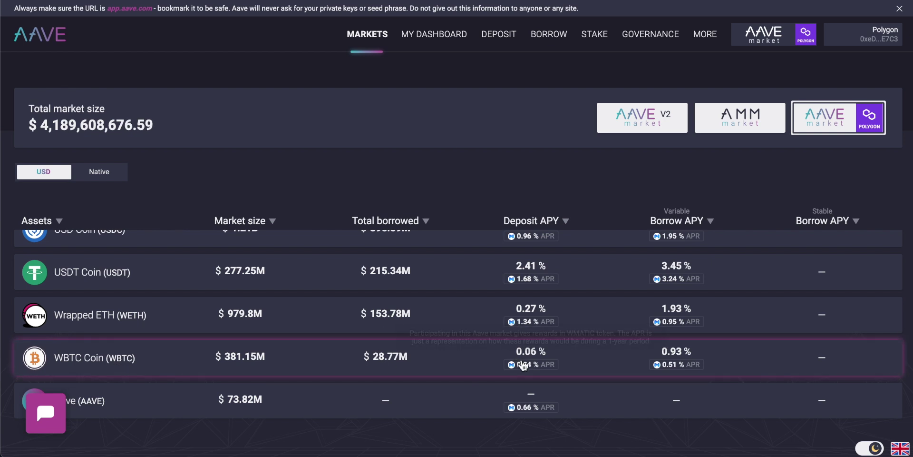
scroll(492, 394, "up", 1)
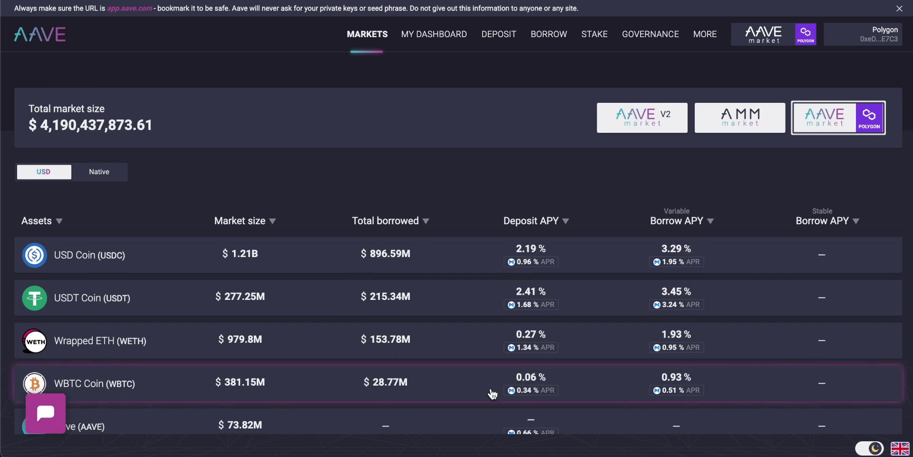
scroll(493, 394, "up", 3)
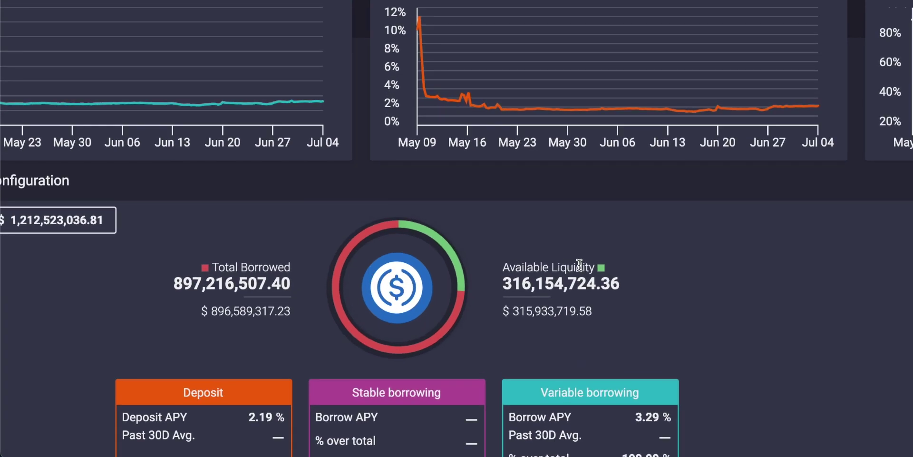
Highlight the USD Coin reserve's Available Liquidity and Total Borrowed amounts, then scroll down
left_click_drag(620, 284, 503, 284)
left_click(505, 285)
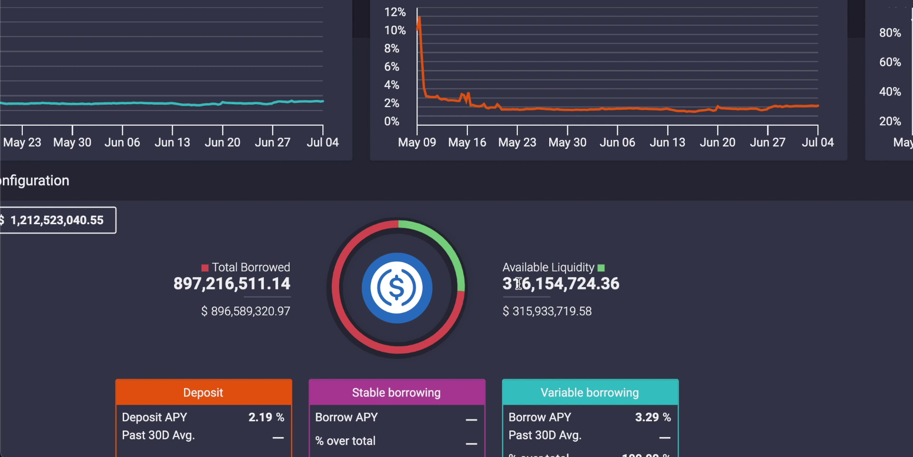
double_click(507, 283)
left_click(452, 287)
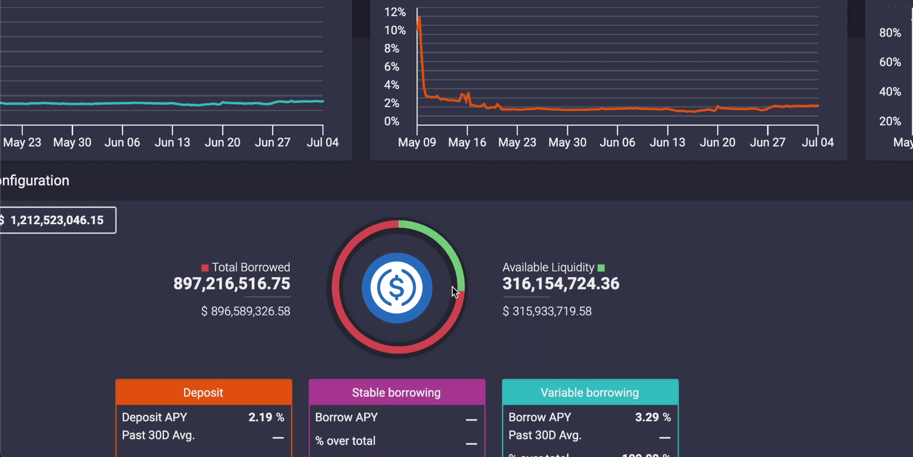
left_click_drag(173, 280, 282, 283)
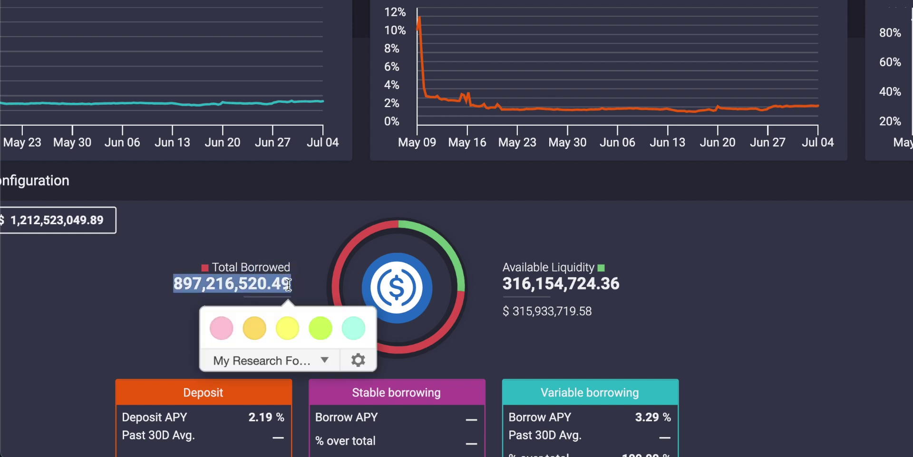
left_click(282, 284)
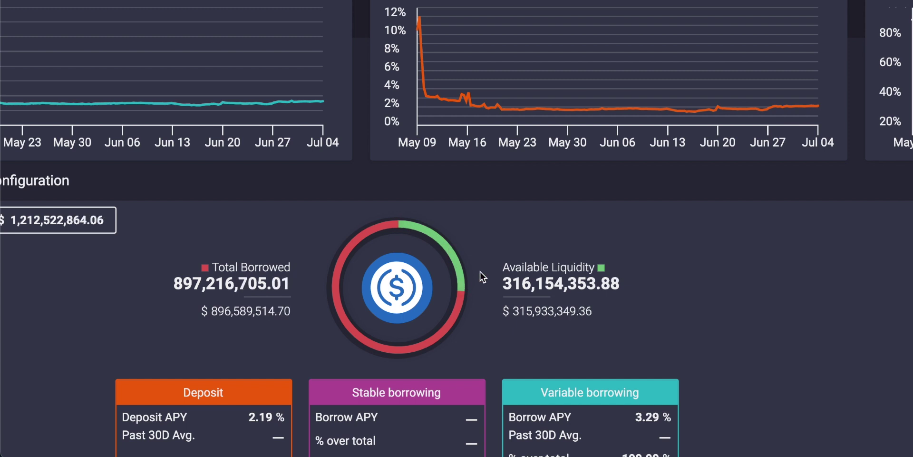
scroll(481, 273, "down", 2)
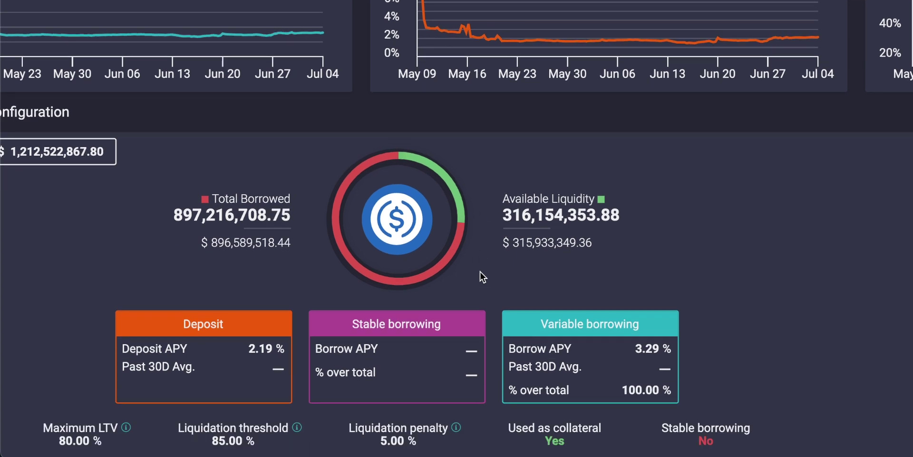
scroll(471, 238, "down", 1)
left_click_drag(281, 298, 251, 298)
left_click(261, 299)
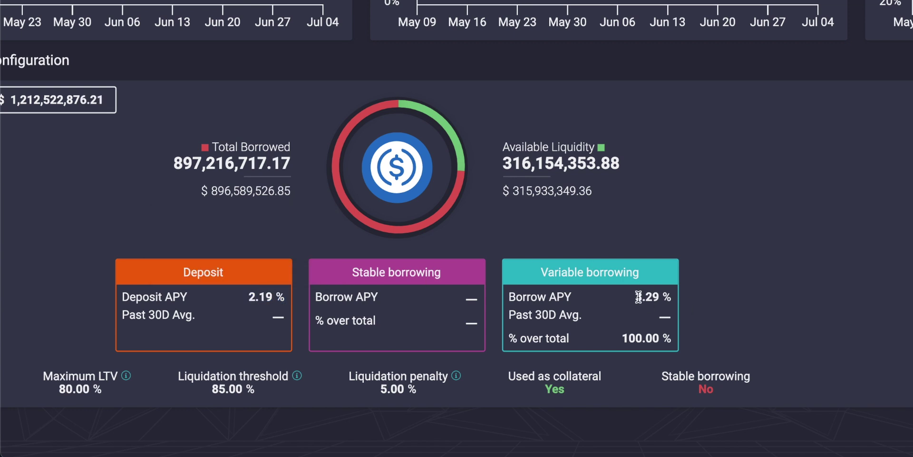
left_click_drag(635, 298, 661, 299)
left_click(661, 299)
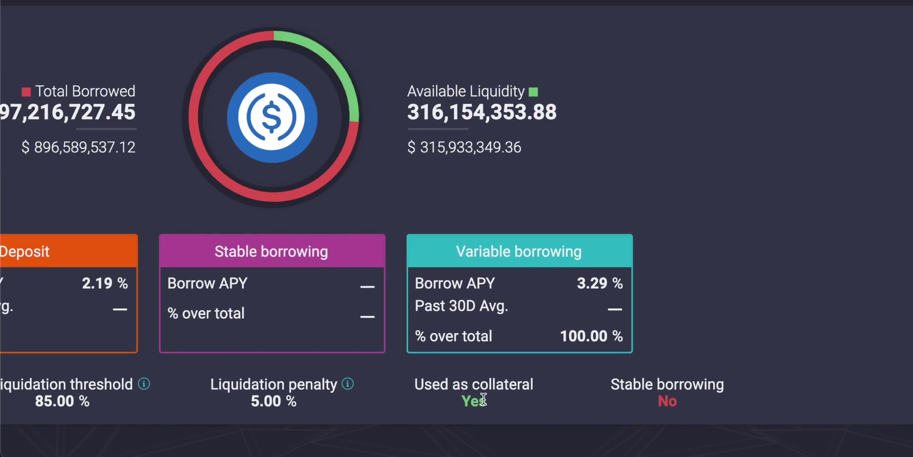
double_click(477, 411)
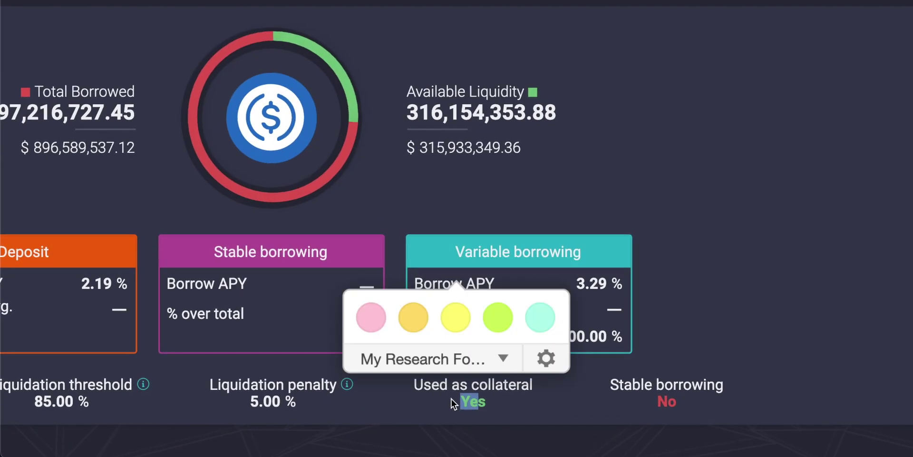
left_click(483, 402)
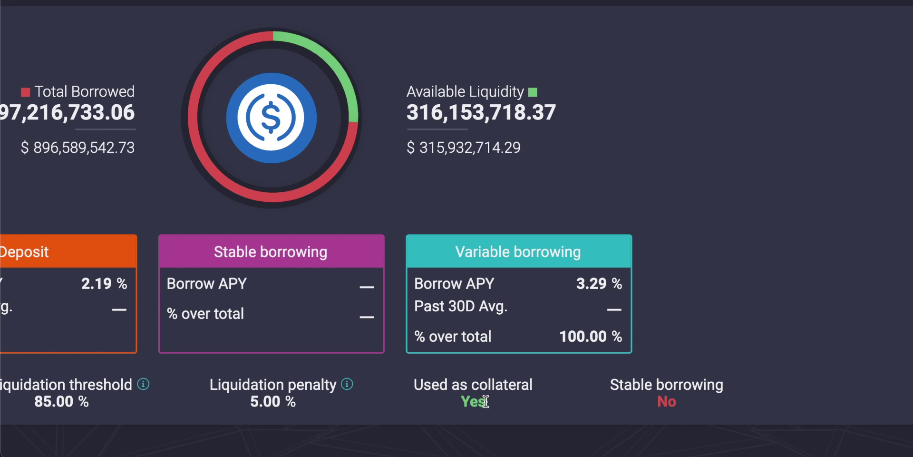
left_click_drag(483, 401, 435, 401)
left_click(478, 399)
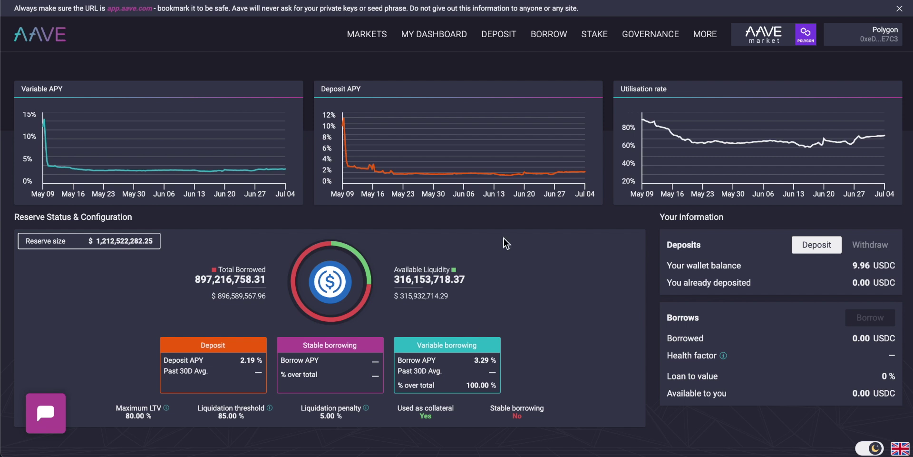
left_click(595, 38)
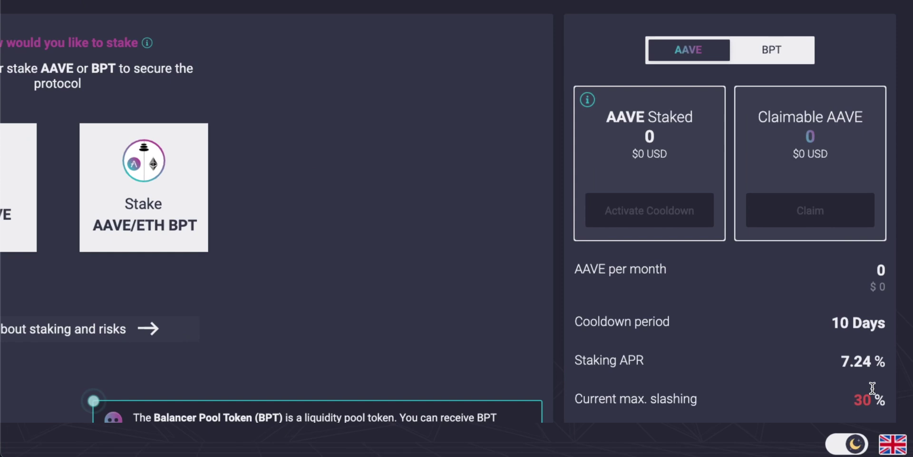
Highlight the 7.24 % staking APR and the Ethereum Mainnet-only staking notice
left_click_drag(885, 361, 838, 362)
left_click(516, 273)
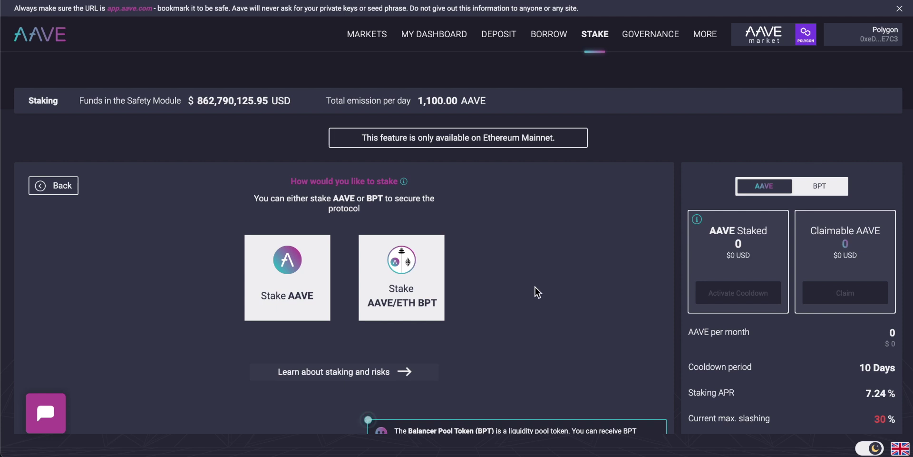
left_click_drag(886, 394, 846, 393)
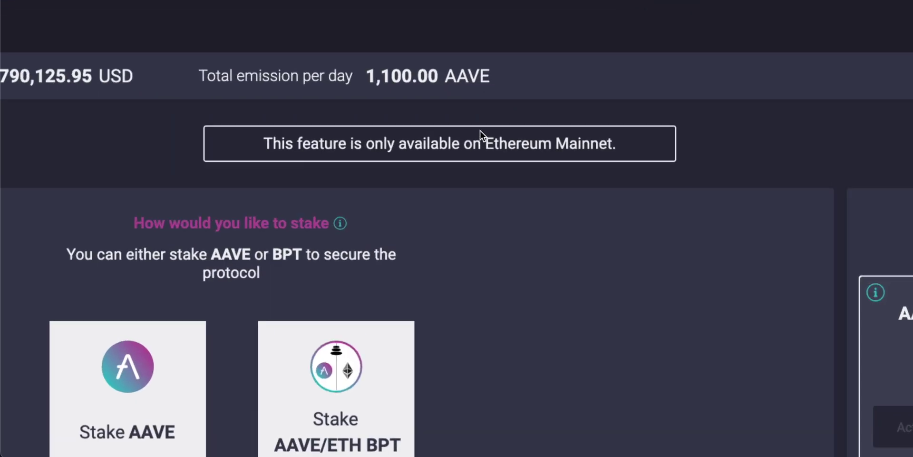
left_click_drag(612, 143, 471, 145)
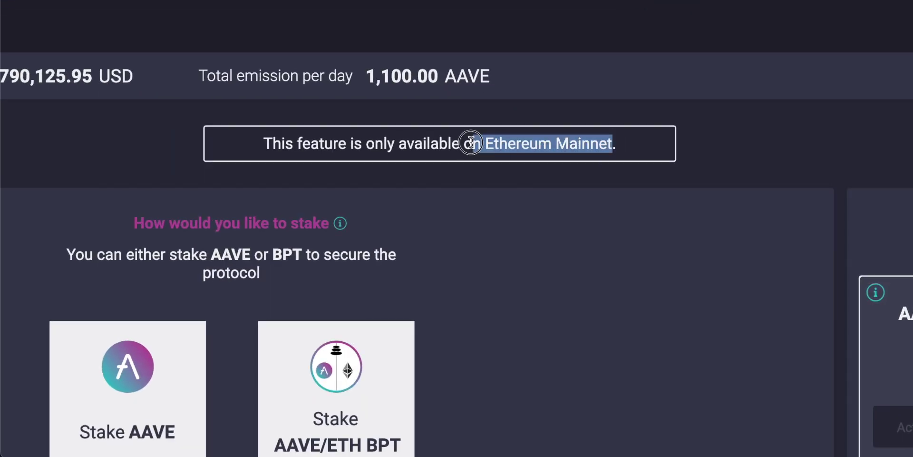
left_click(534, 145)
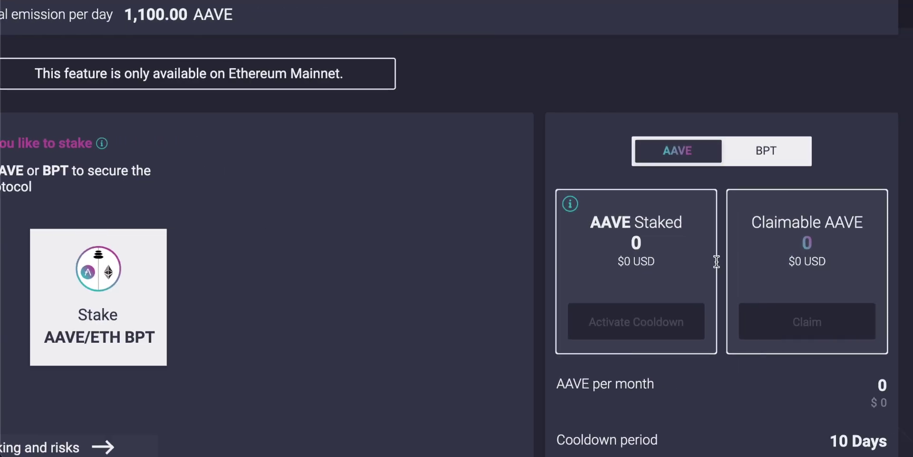
Highlight the AAVE Staked and Claimable AAVE titles in the staking panel
left_click_drag(773, 222, 701, 221)
left_click_drag(603, 222, 602, 221)
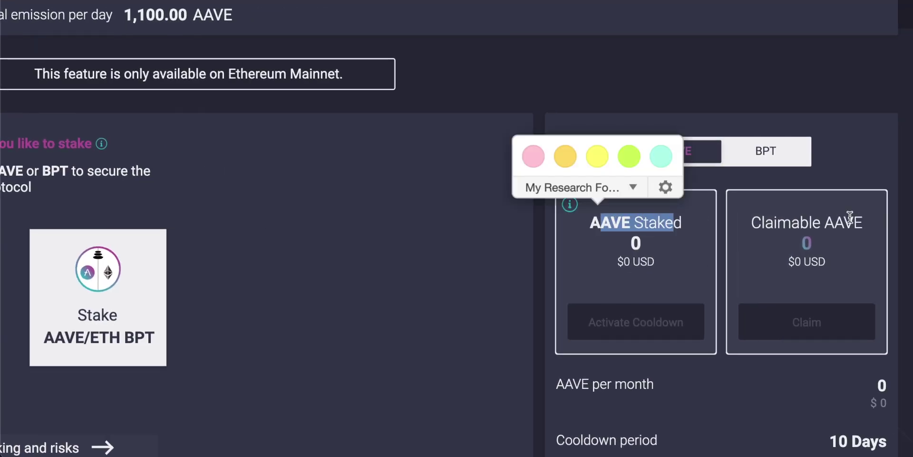
left_click_drag(869, 230, 757, 224)
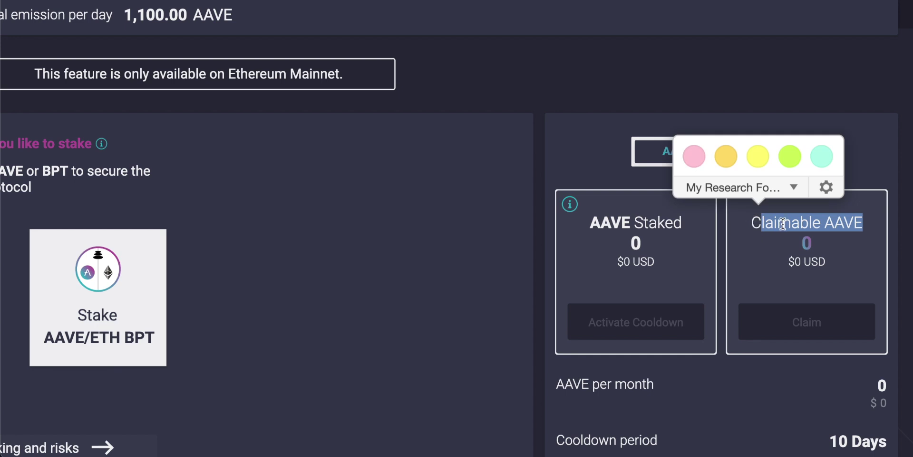
left_click(782, 223)
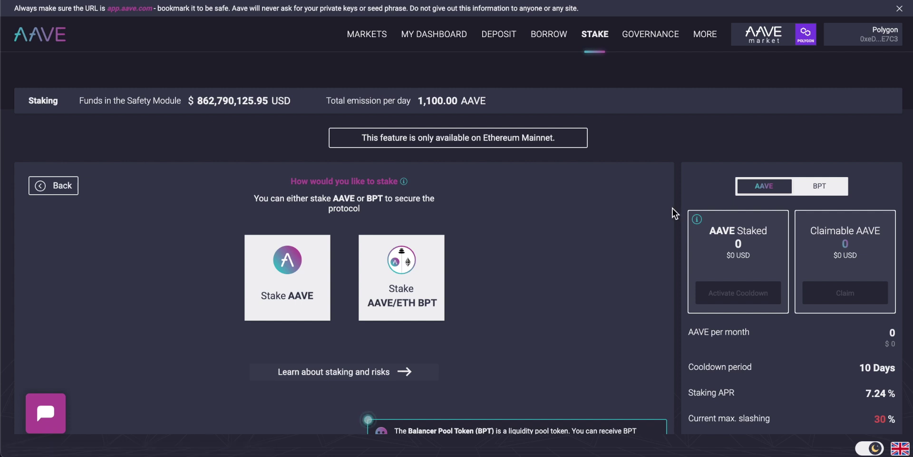
Read the AIP 22 proposal to add RAI to Aave V2 under Governance, then return to Markets
left_click(652, 42)
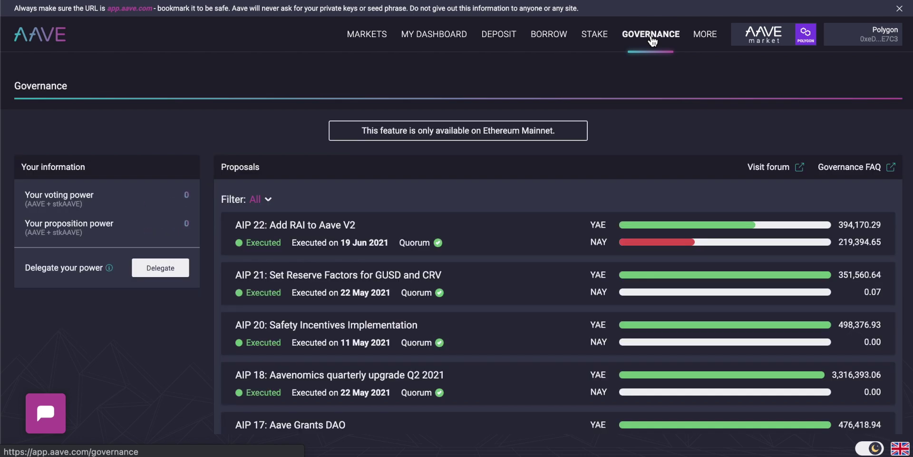
scroll(212, 199, "down", 1)
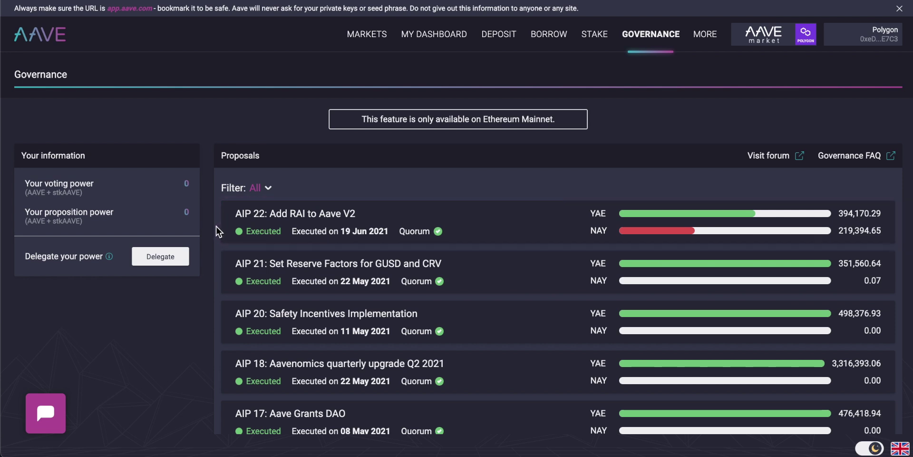
scroll(216, 226, "down", 1)
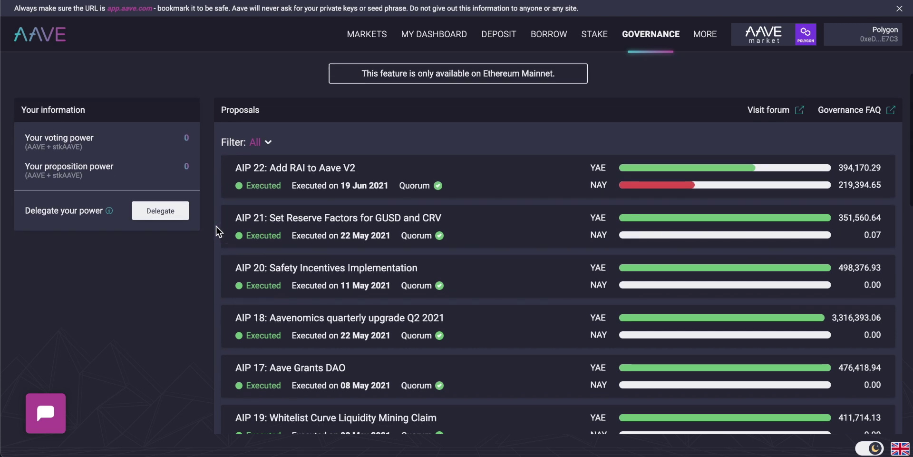
left_click(340, 176)
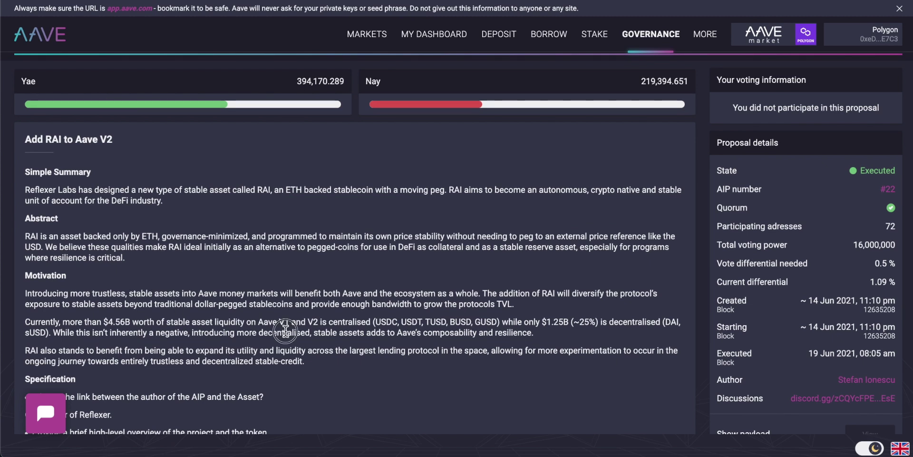
left_click_drag(285, 329, 153, 253)
left_click(192, 237)
left_click(372, 35)
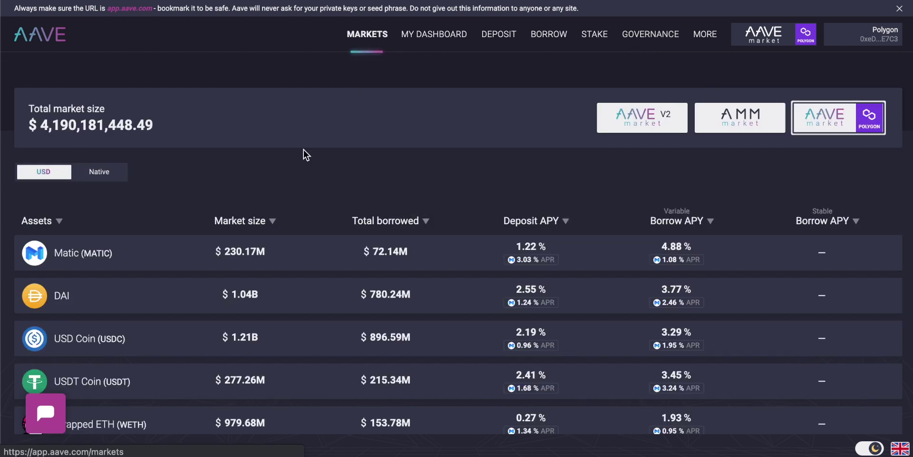
Open the USD Coin reserve details, note the 9.96 USDC wallet balance, and begin a deposit
scroll(146, 318, "down", 1)
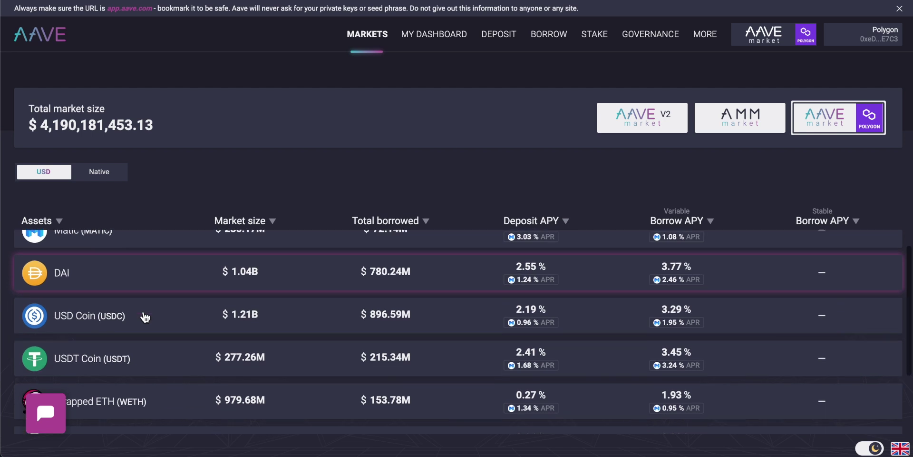
scroll(145, 317, "down", 2)
left_click(95, 266)
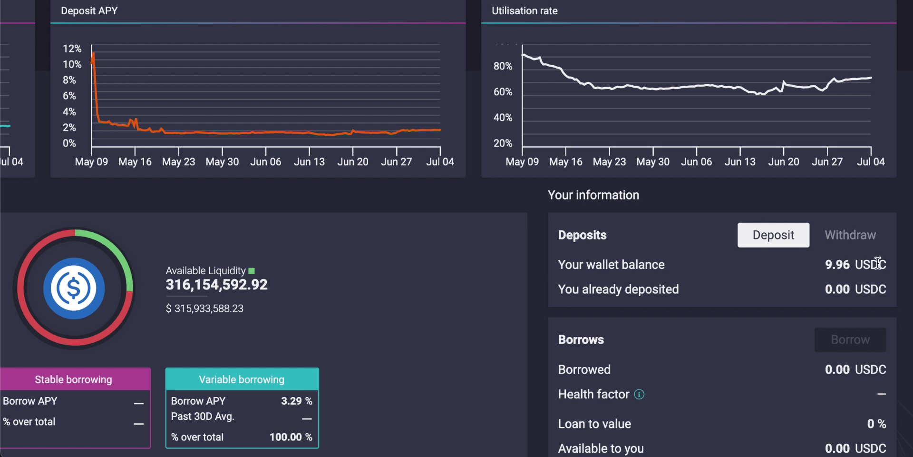
mouse_move(892, 263)
left_mouse_down()
mouse_move(821, 261)
mouse_move(831, 261)
left_mouse_up()
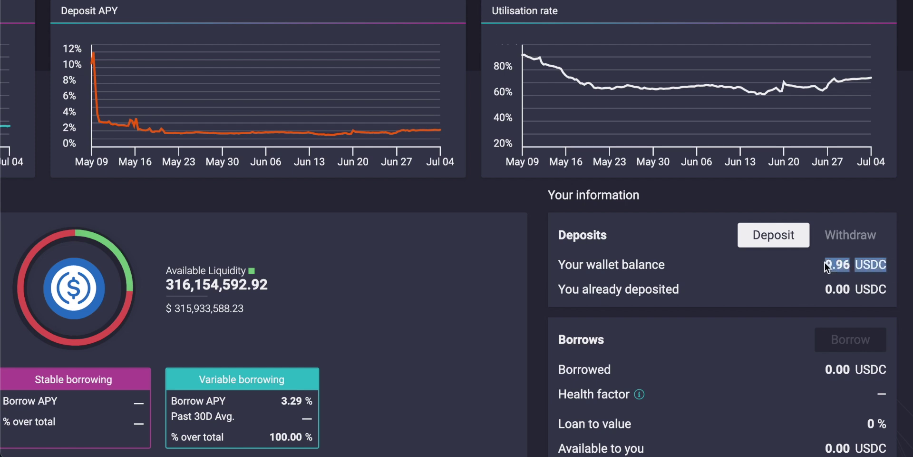
left_click(858, 261)
scroll(738, 271, "down", 1)
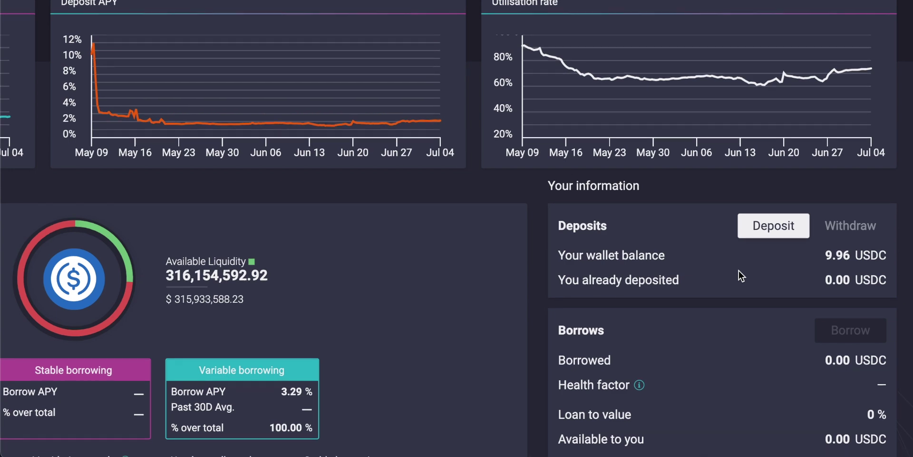
scroll(738, 272, "down", 2)
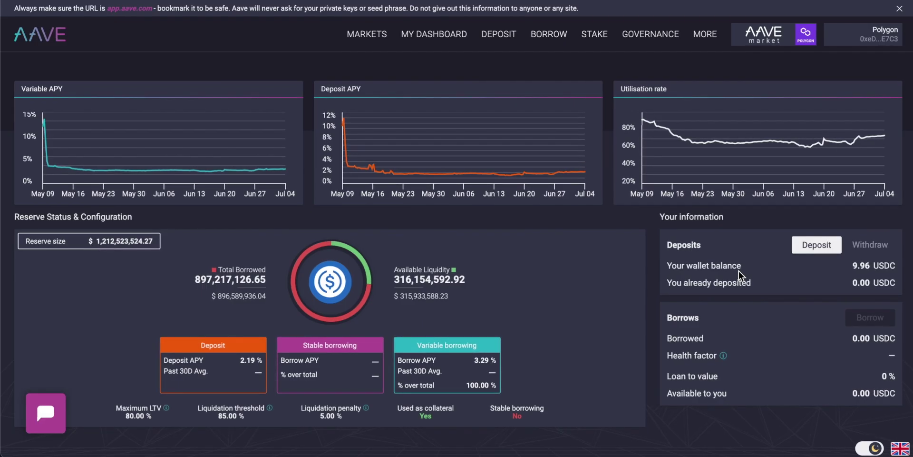
left_click(773, 152)
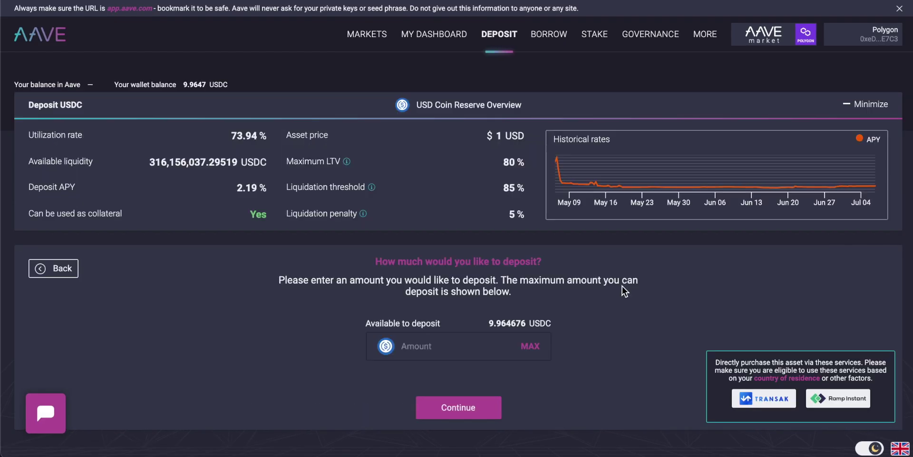
Fill the deposit amount with the maximum 9.964676 USDC
left_click(447, 346)
type("0")
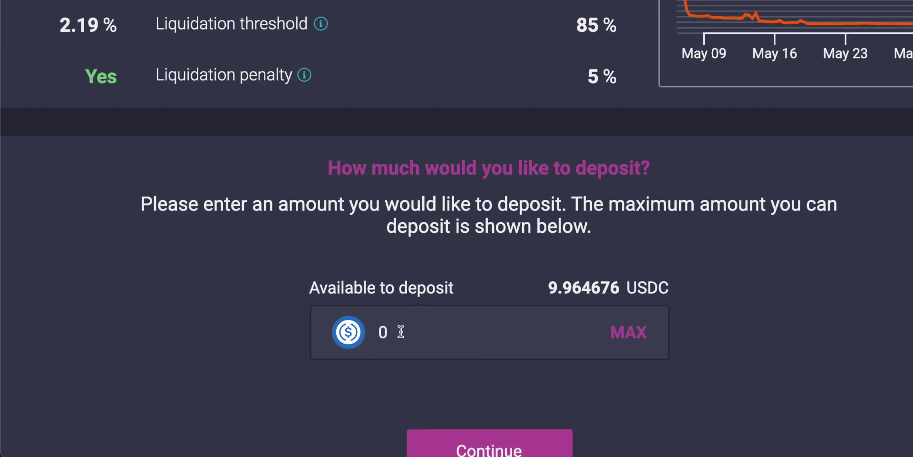
left_click(639, 333)
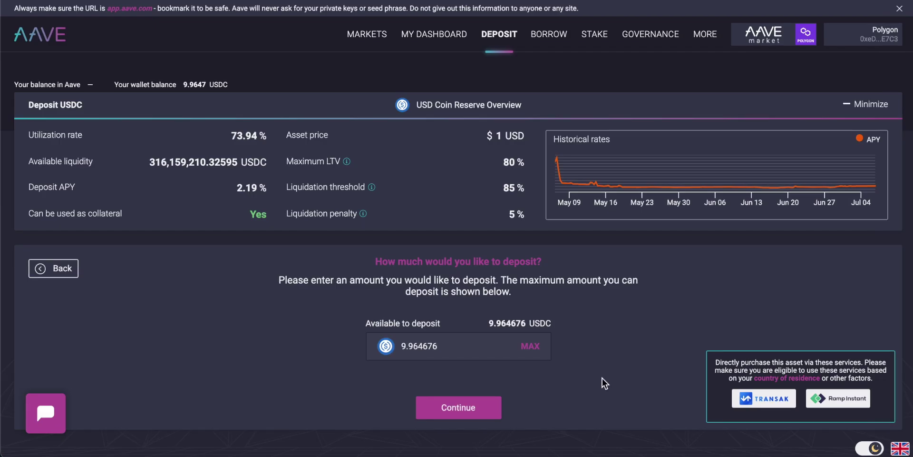
Review the deposit and approve Aave to spend the USDC, confirming in MetaMask
left_click(465, 406)
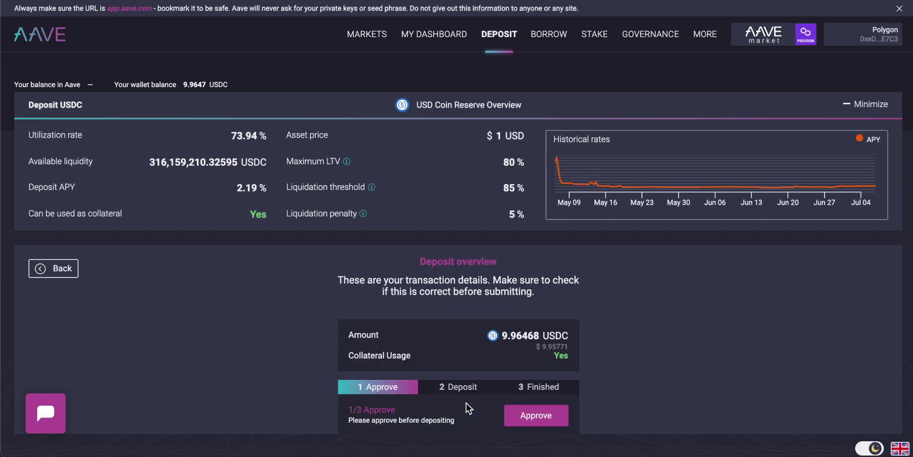
scroll(683, 316, "down", 1)
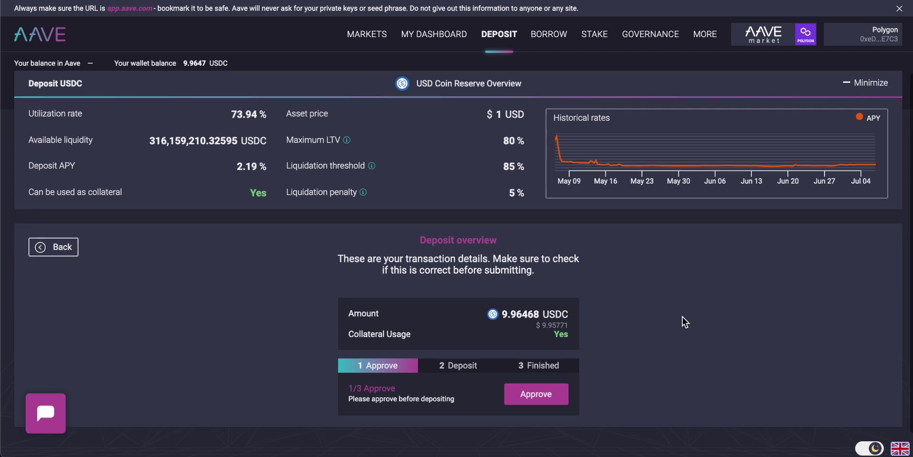
left_click(539, 400)
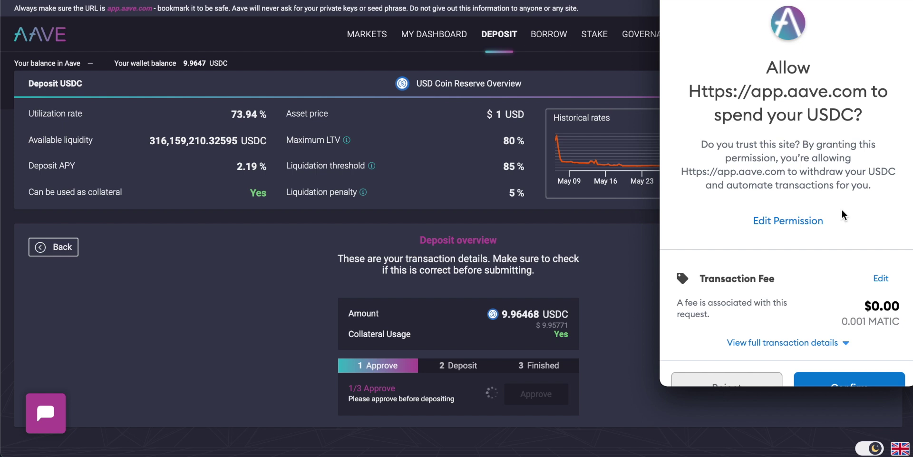
scroll(842, 214, "down", 1)
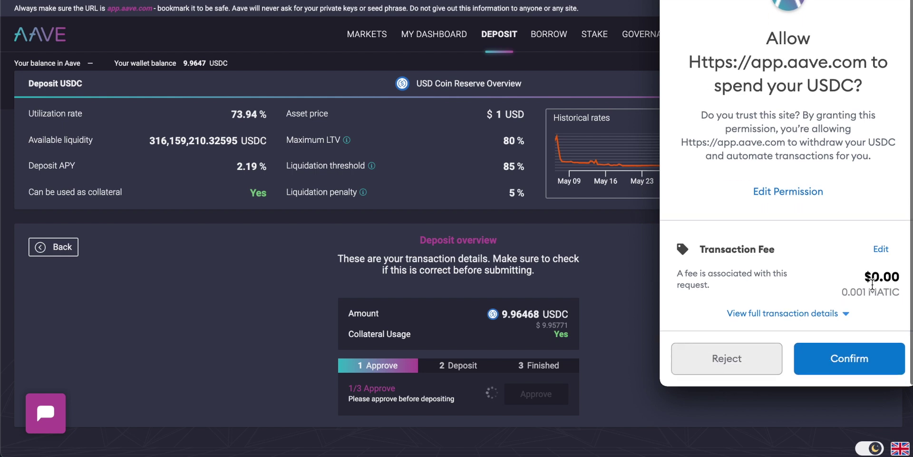
left_click(851, 358)
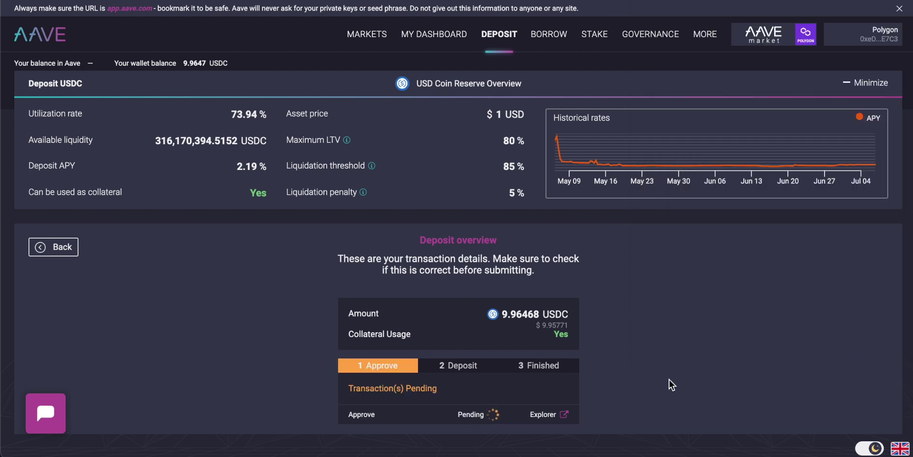
Submit the 9.96468 USDC deposit and confirm it in MetaMask, reaching 3/3 Success
scroll(669, 379, "down", 1)
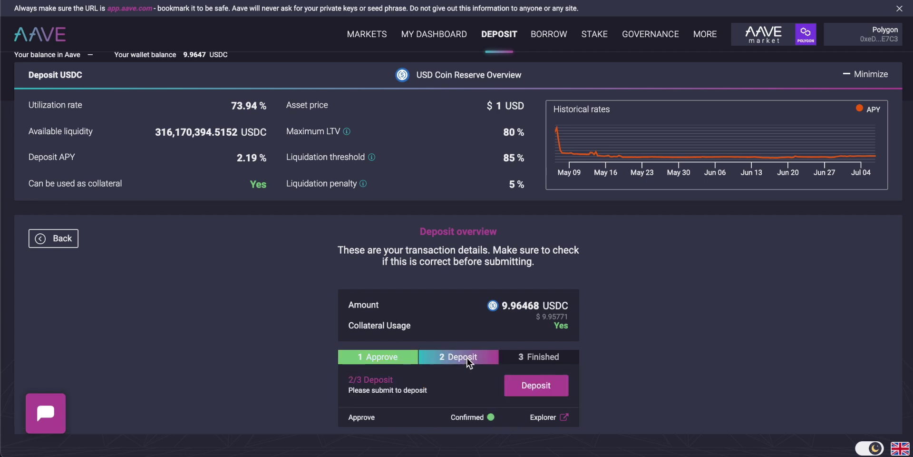
left_click(539, 385)
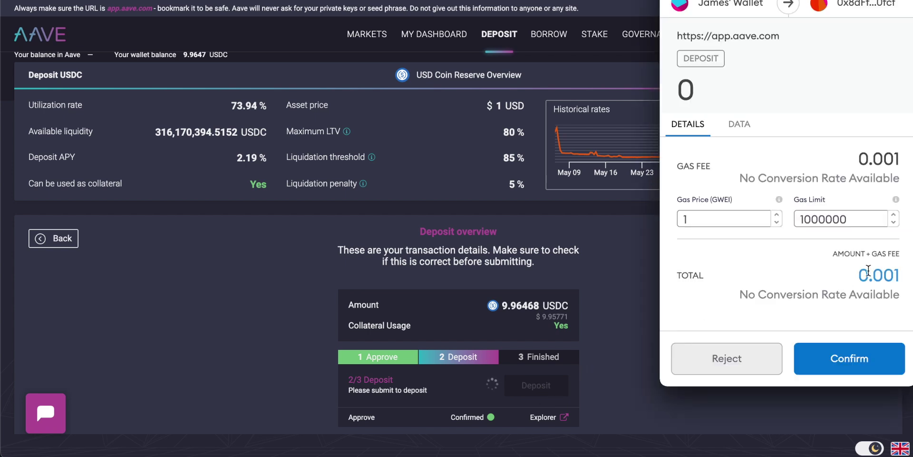
left_click_drag(859, 275, 900, 278)
left_click(837, 357)
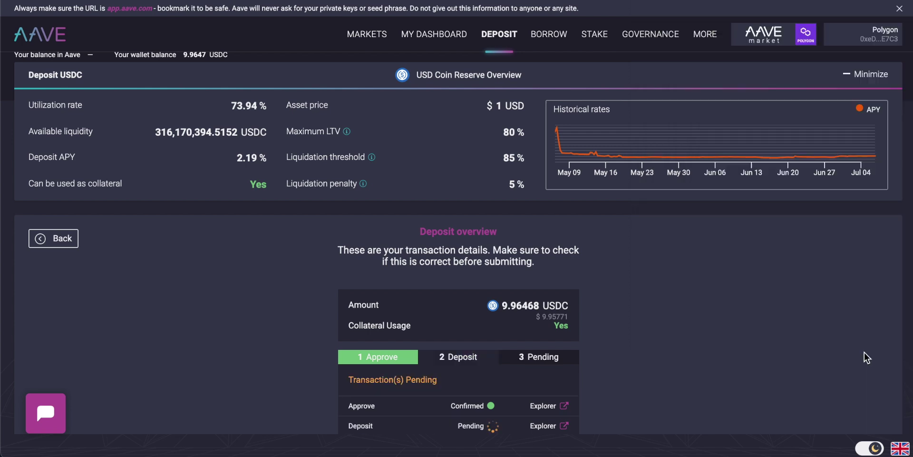
scroll(606, 351, "down", 1)
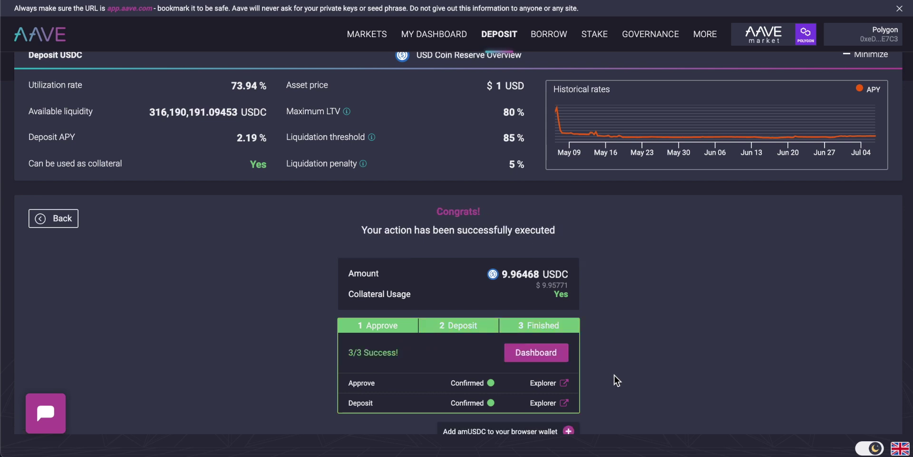
scroll(588, 231, "up", 1)
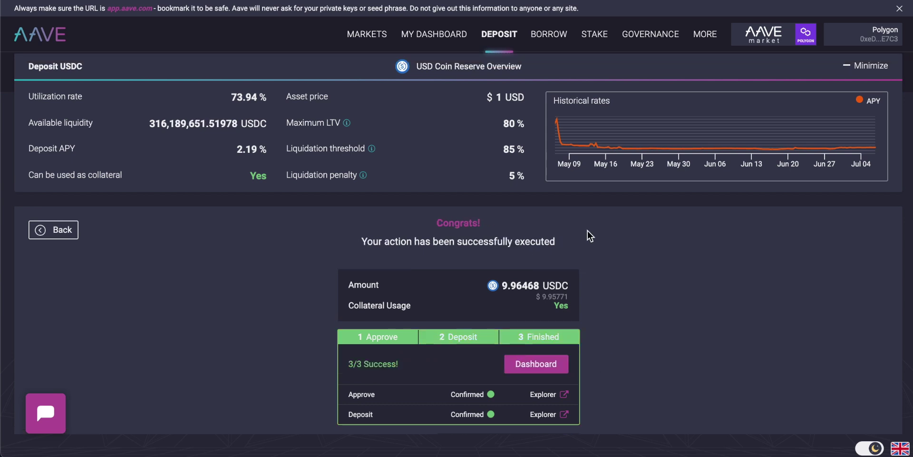
On My Dashboard, check the new 9.965 USDC deposit balance and its APY
left_click(445, 42)
scroll(343, 281, "down", 1)
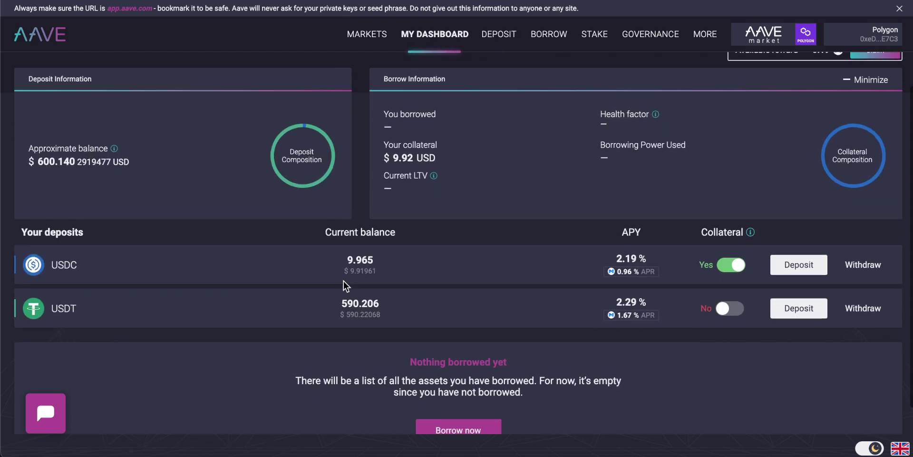
left_click_drag(375, 260, 334, 262)
left_click(375, 259)
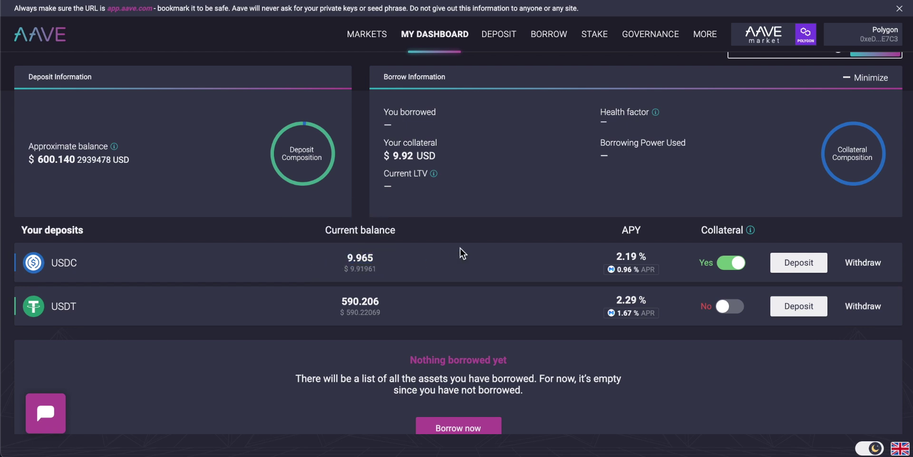
scroll(461, 250, "up", 1)
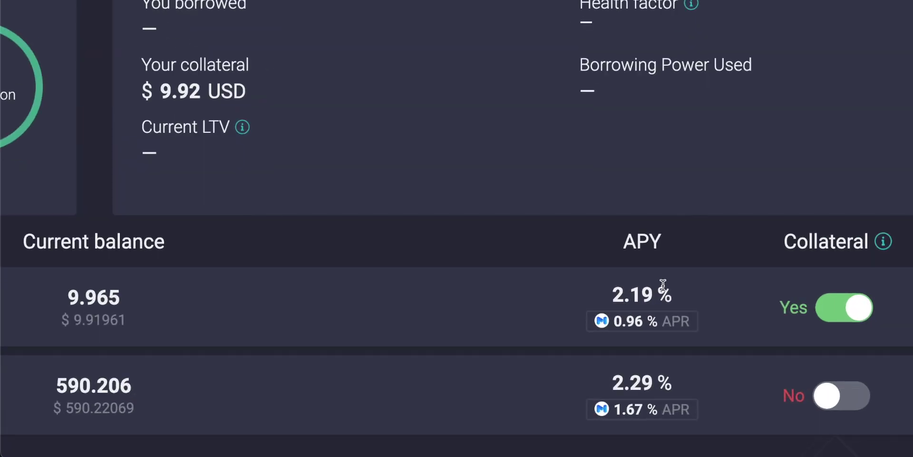
left_click_drag(646, 296, 624, 296)
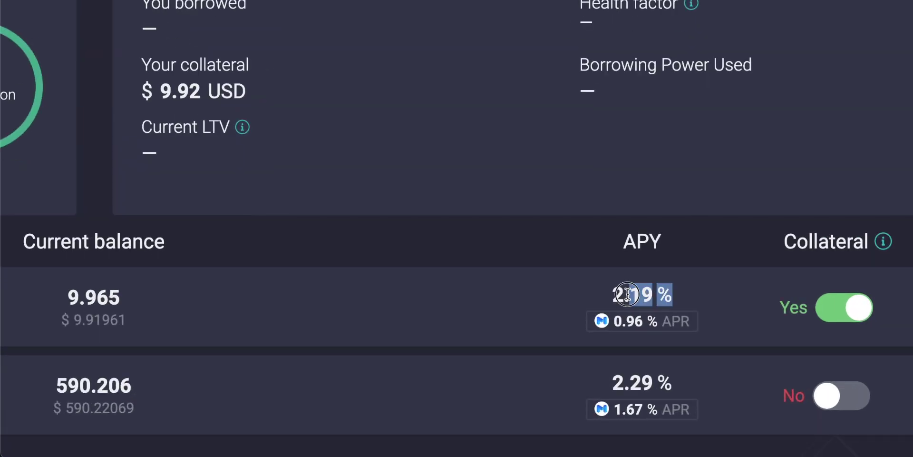
left_click(654, 294)
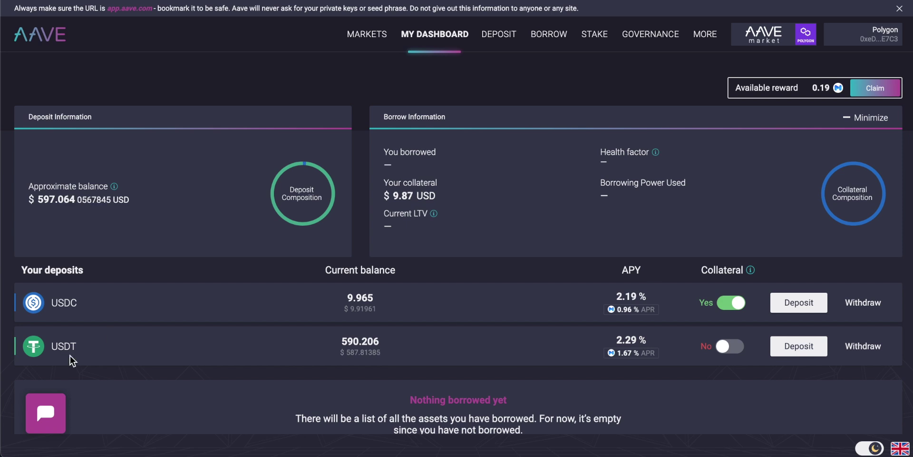
Check the 590.206 USDT balance, then go to the Borrow page
double_click(60, 346)
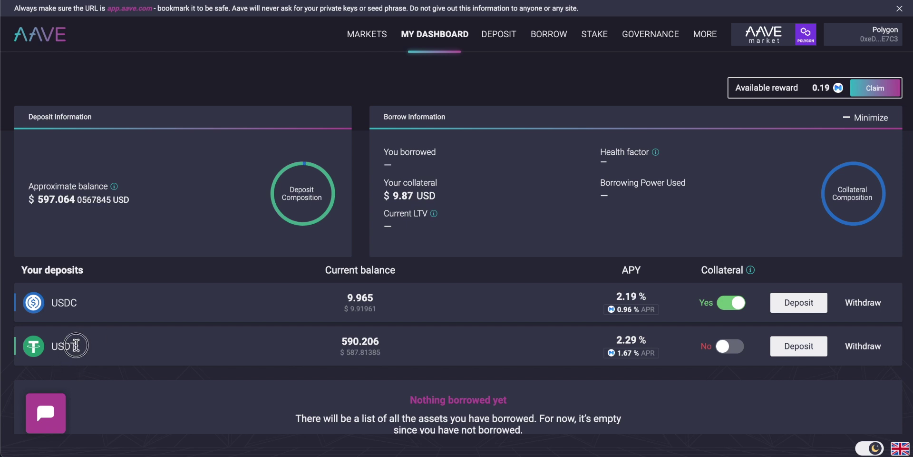
left_click_drag(379, 341, 335, 344)
left_click(367, 347)
mouse_move(650, 362)
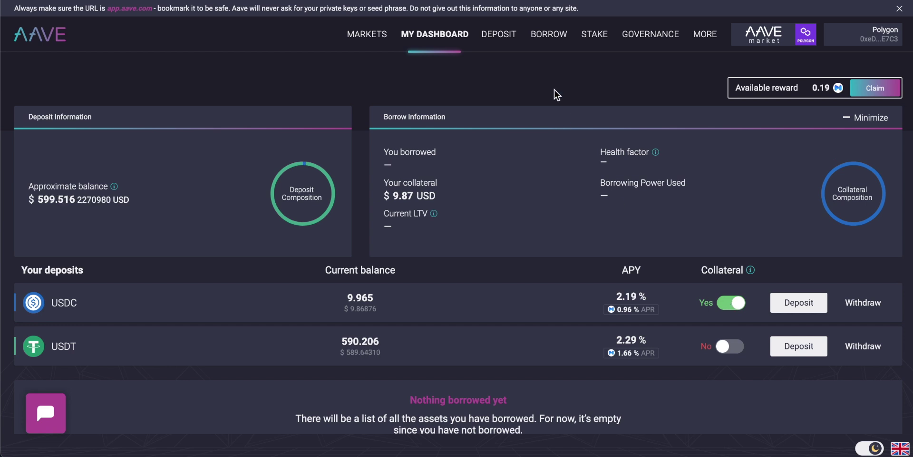
left_click(548, 35)
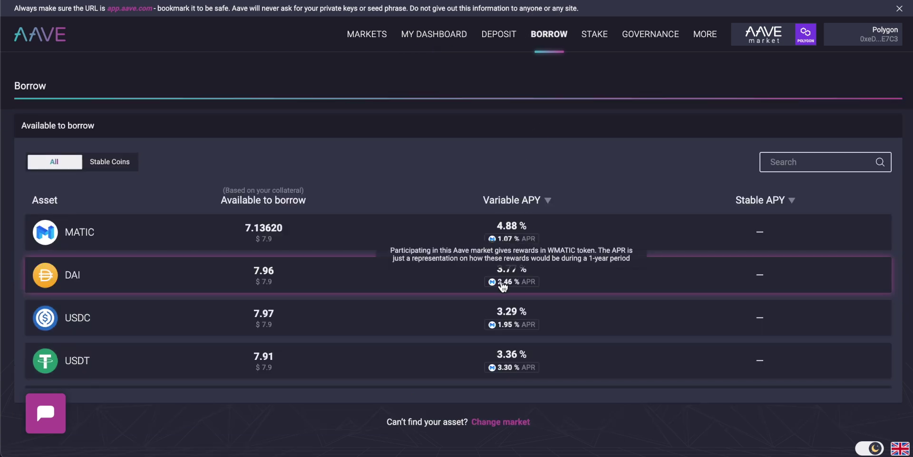
Open the USDC borrow form and note the 7.971742 USDC borrow limit
left_click(512, 320)
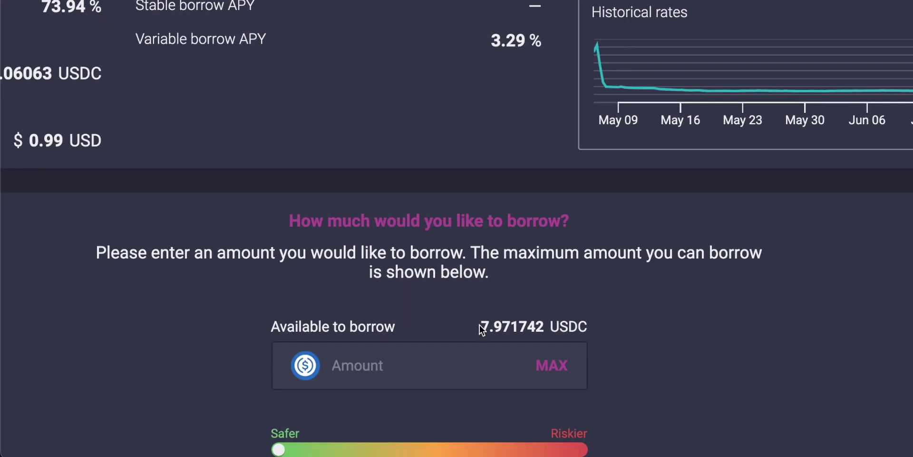
left_click_drag(480, 325, 511, 324)
left_click(511, 325)
left_click_drag(511, 325, 481, 326)
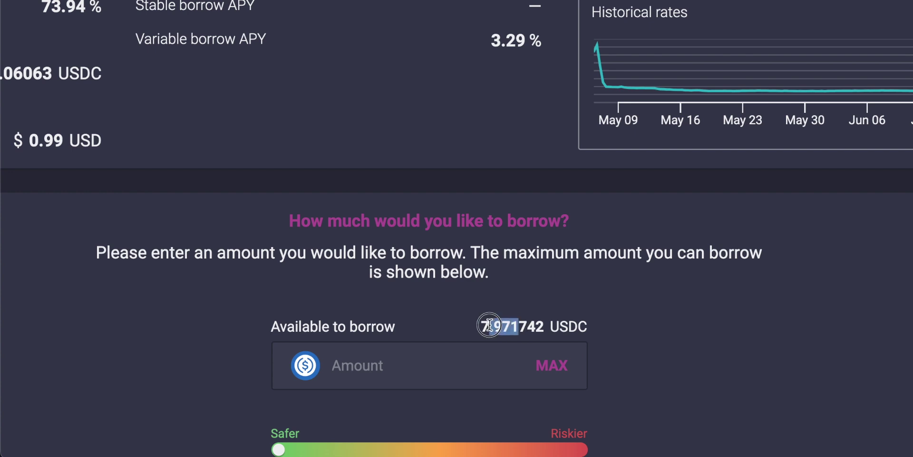
left_click(497, 325)
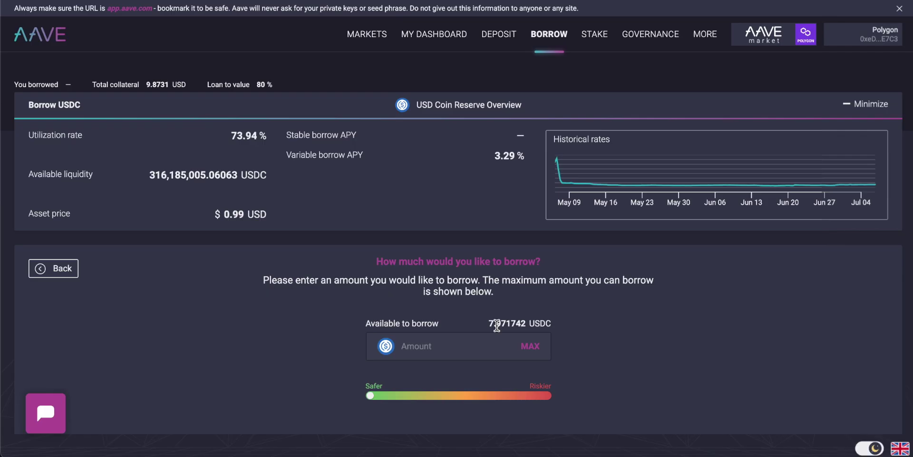
left_click_drag(518, 325, 484, 326)
left_click(504, 324)
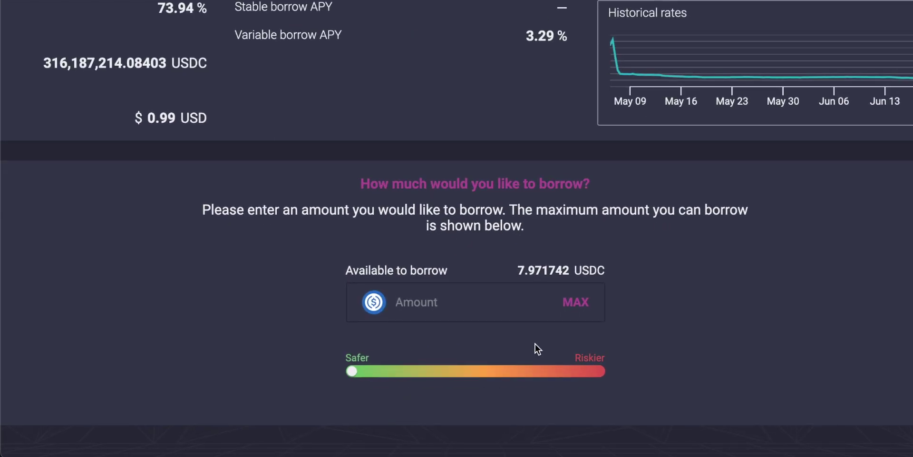
Preview the health factor for borrowing 1 and 7 USDC, then reset the amount to 0
left_click(433, 302)
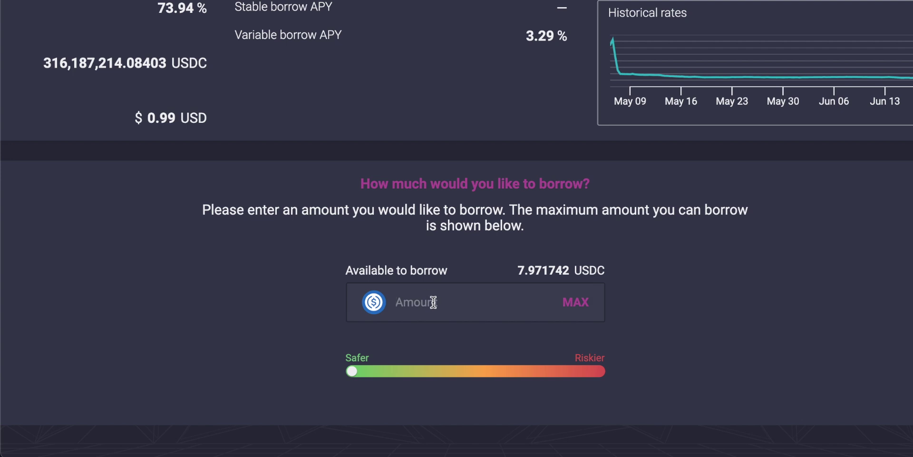
type("1")
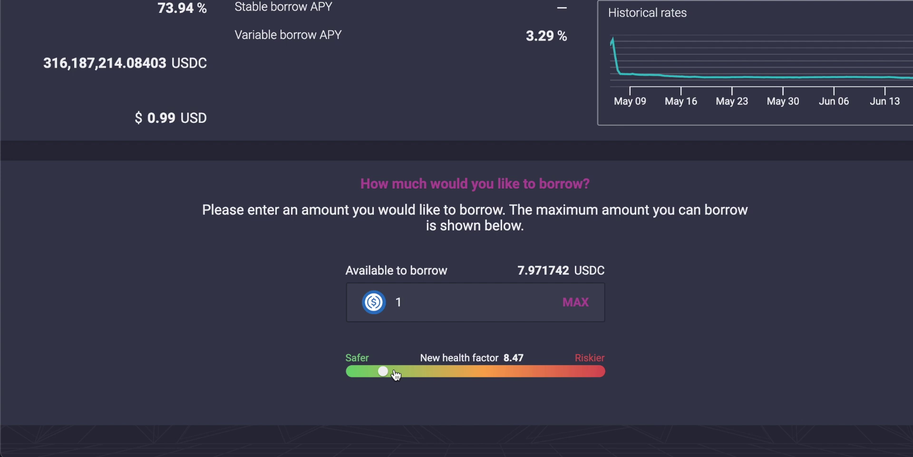
left_click_drag(419, 295, 362, 295)
type("7")
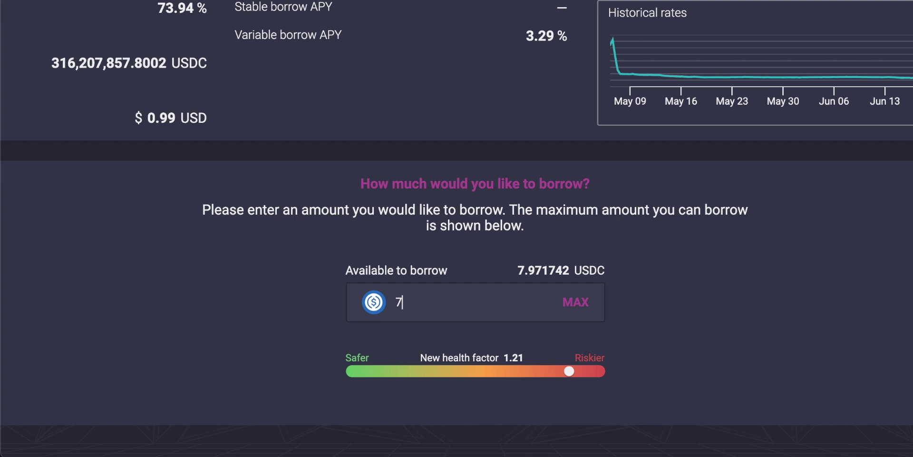
double_click(398, 302)
key("BackSpace")
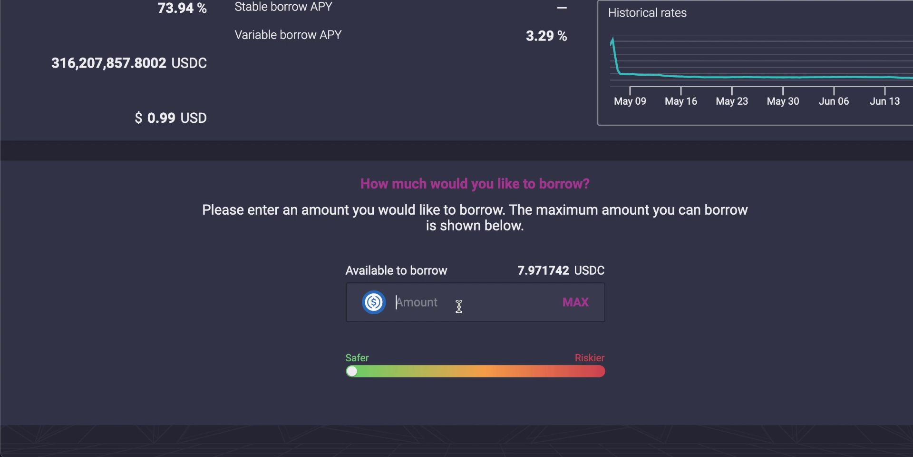
type("0")
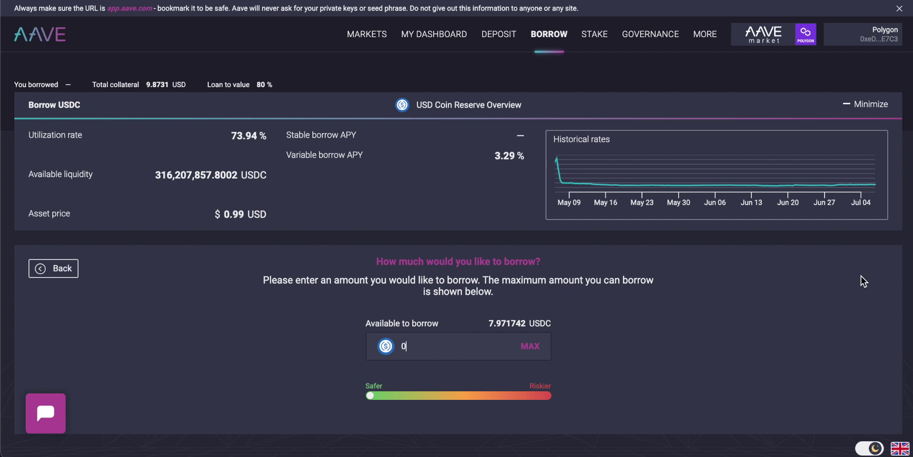
Return to the dashboard without borrowing and highlight the approximate deposit balance
left_click(436, 37)
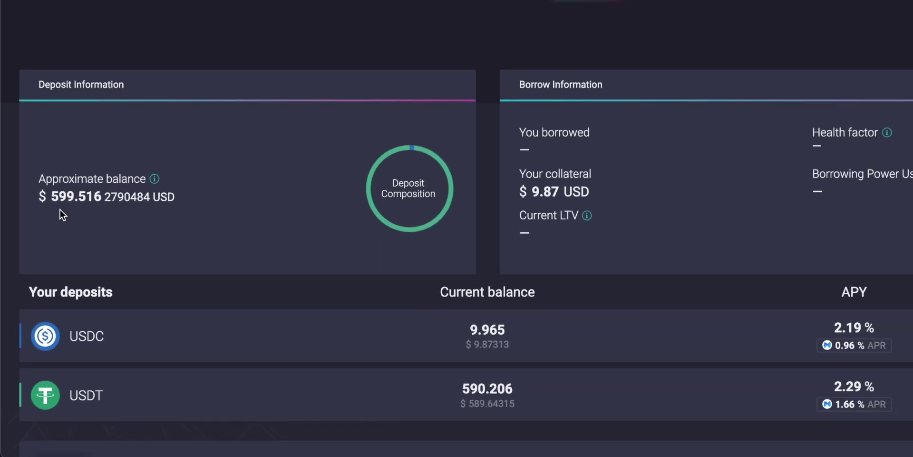
left_click_drag(122, 197, 52, 196)
left_click(153, 197)
left_click_drag(157, 197, 59, 196)
Note the 9.87 USD collateral value and open the 0.19086 WMATIC reward claim
scroll(191, 208, "right", 5)
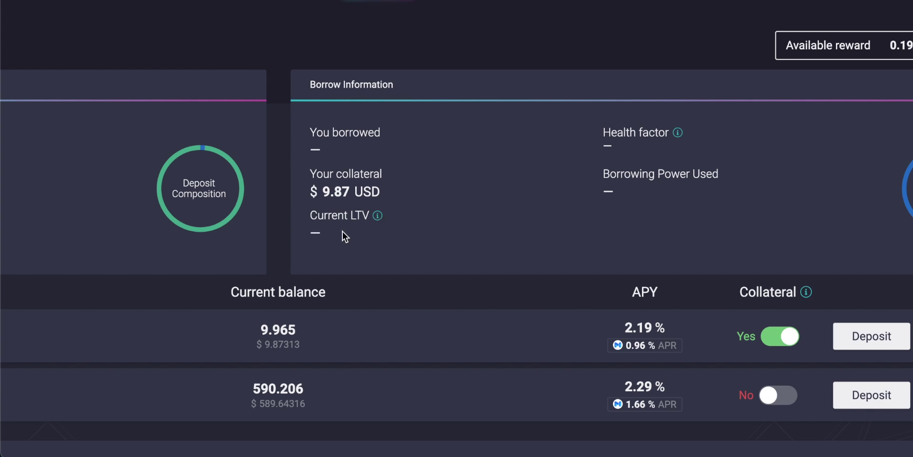
left_click(358, 191)
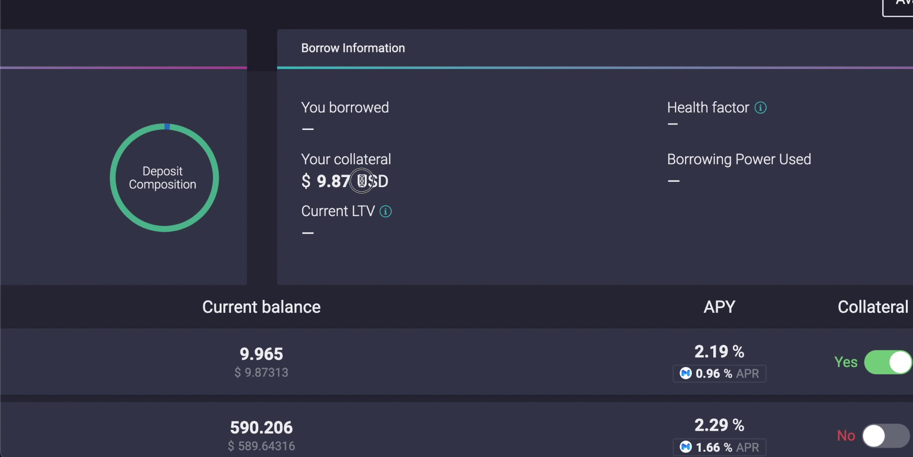
left_click_drag(362, 181, 304, 181)
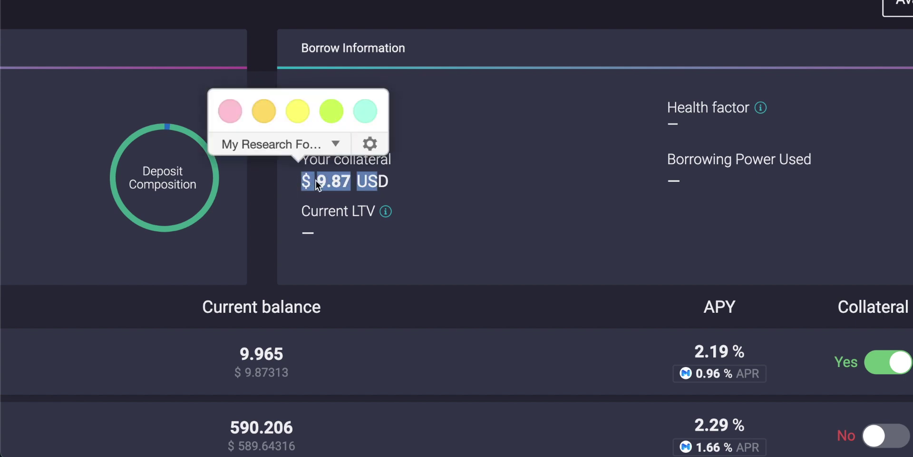
left_click(366, 180)
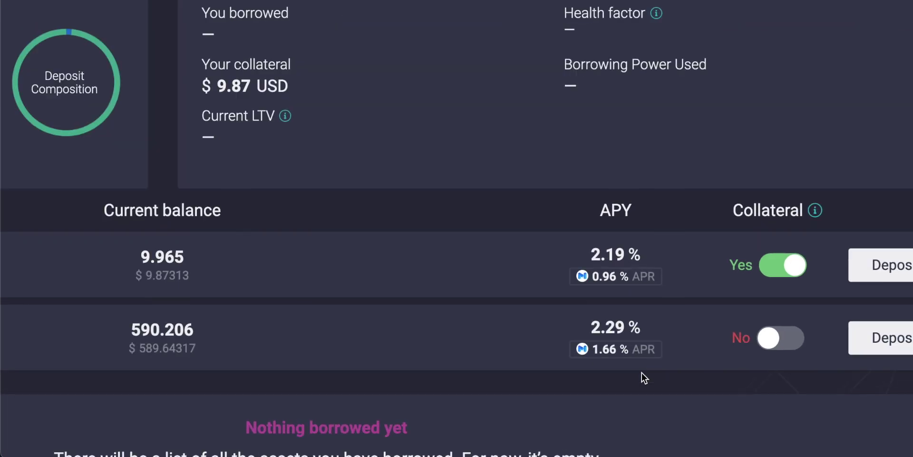
mouse_move(616, 351)
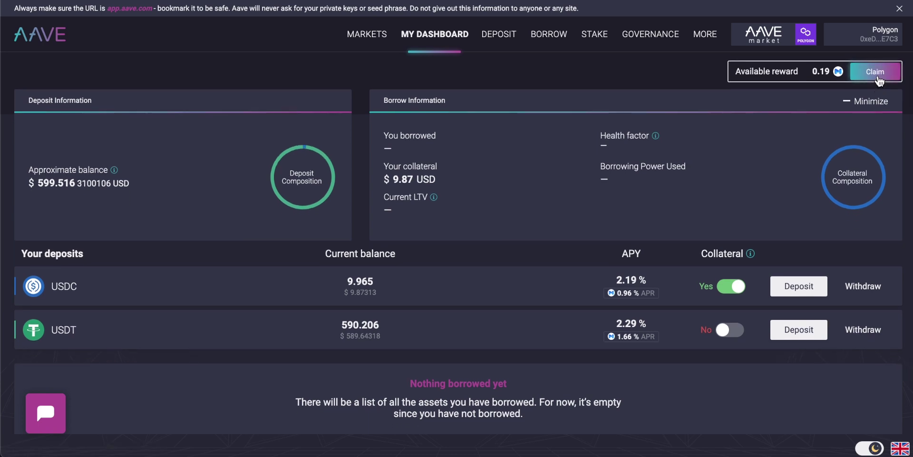
left_click(878, 89)
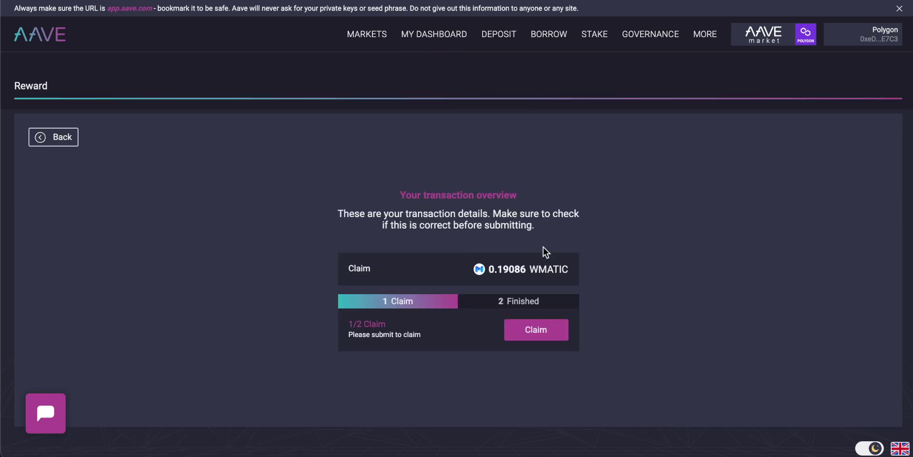
Claim the 0.19 WMATIC reward, confirm it in MetaMask, and return to the dashboard
left_click(539, 329)
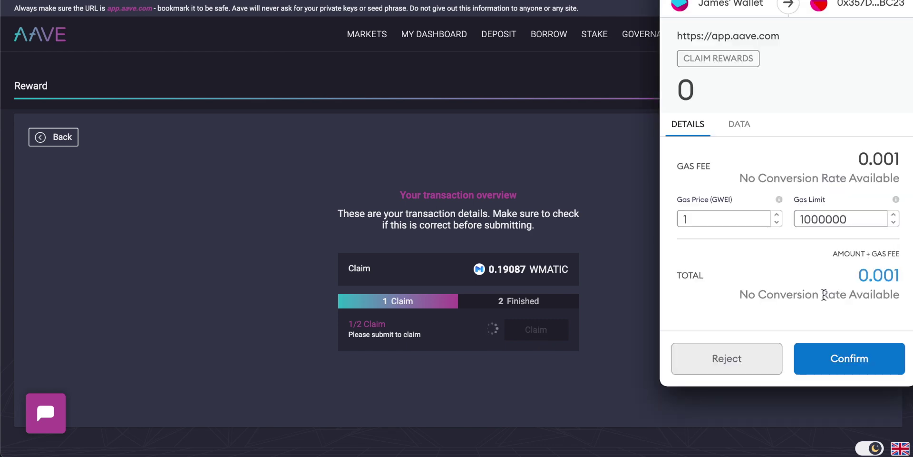
left_click(849, 359)
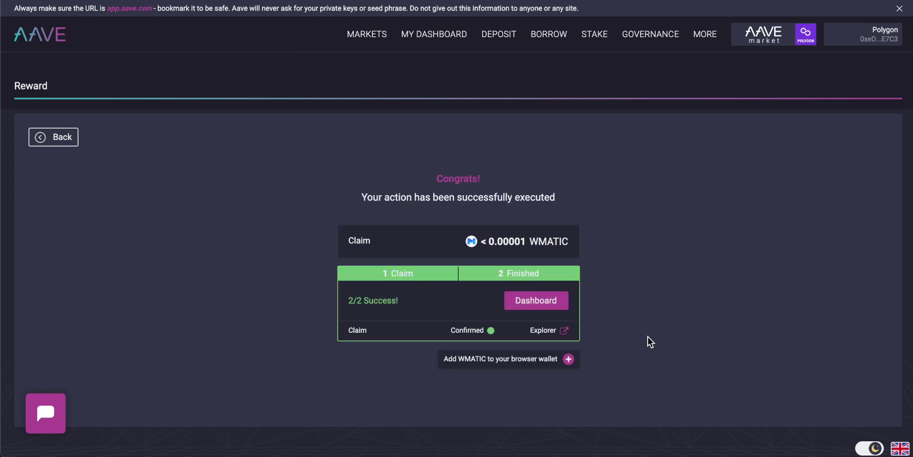
left_click(545, 300)
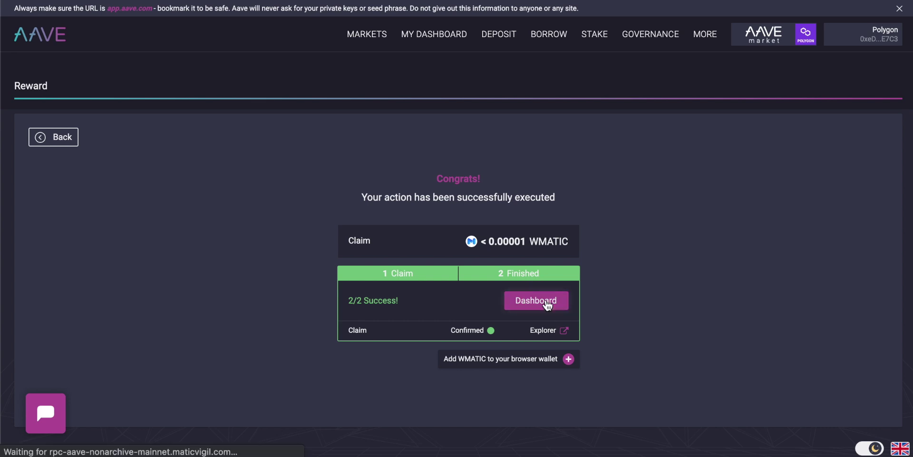